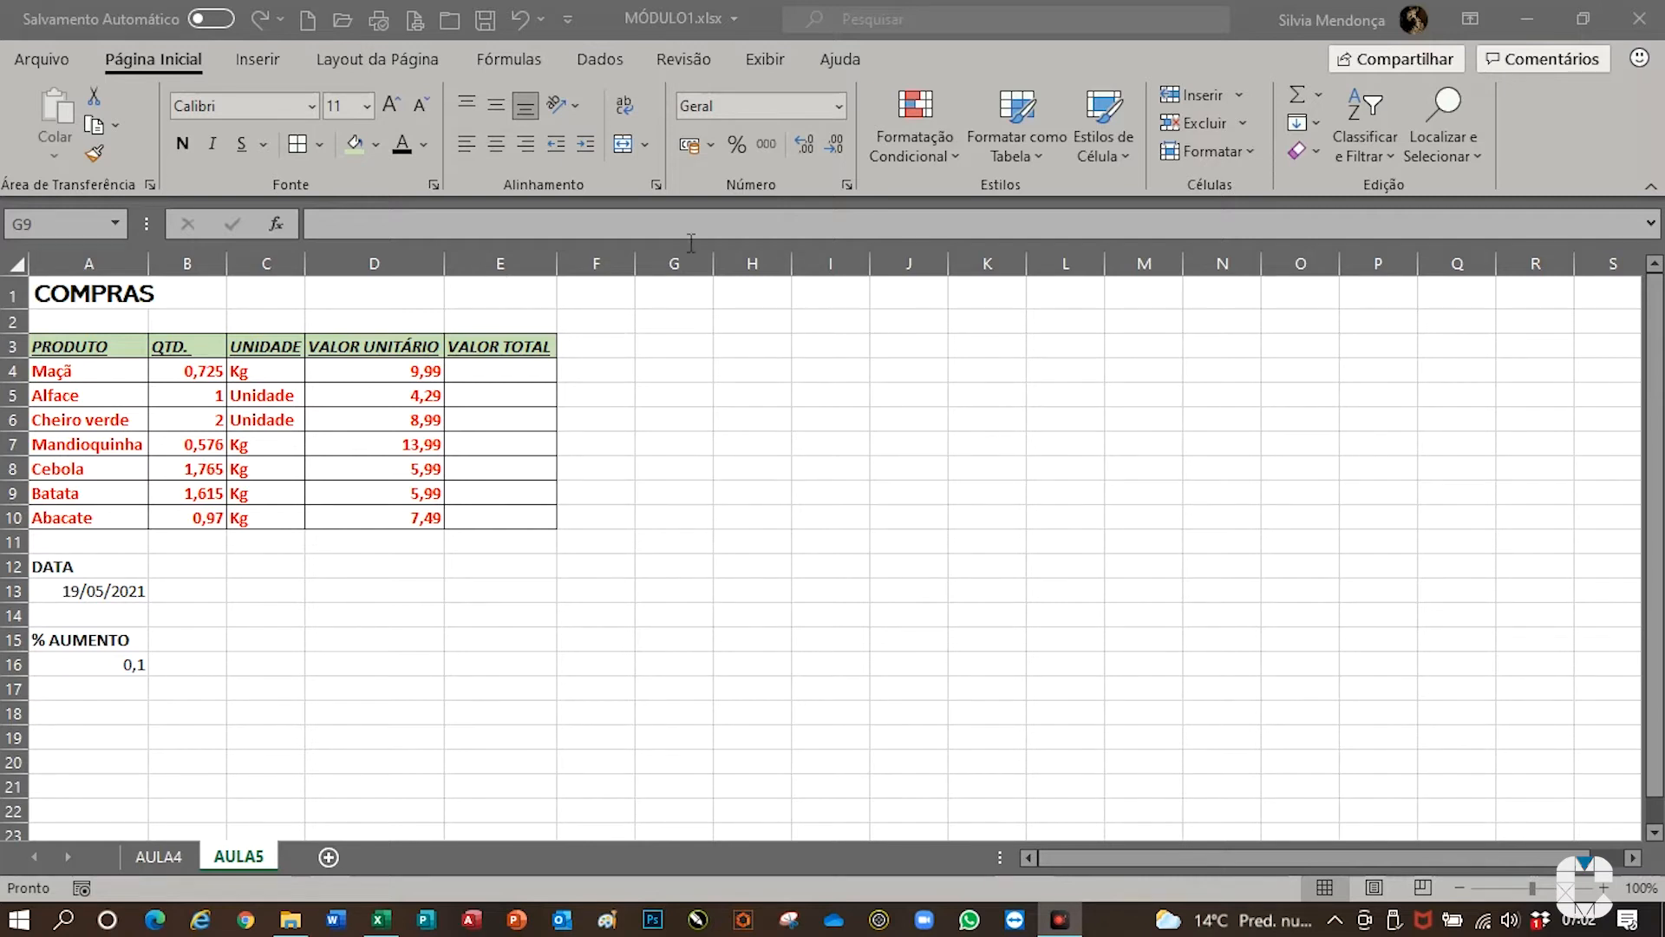
- Format the VALOR UNITÁRIO values in D4:D10 as accounting currency with the R$ Português (Brasil) symbol
{"action": "left_click", "coordinate": [410, 370]}
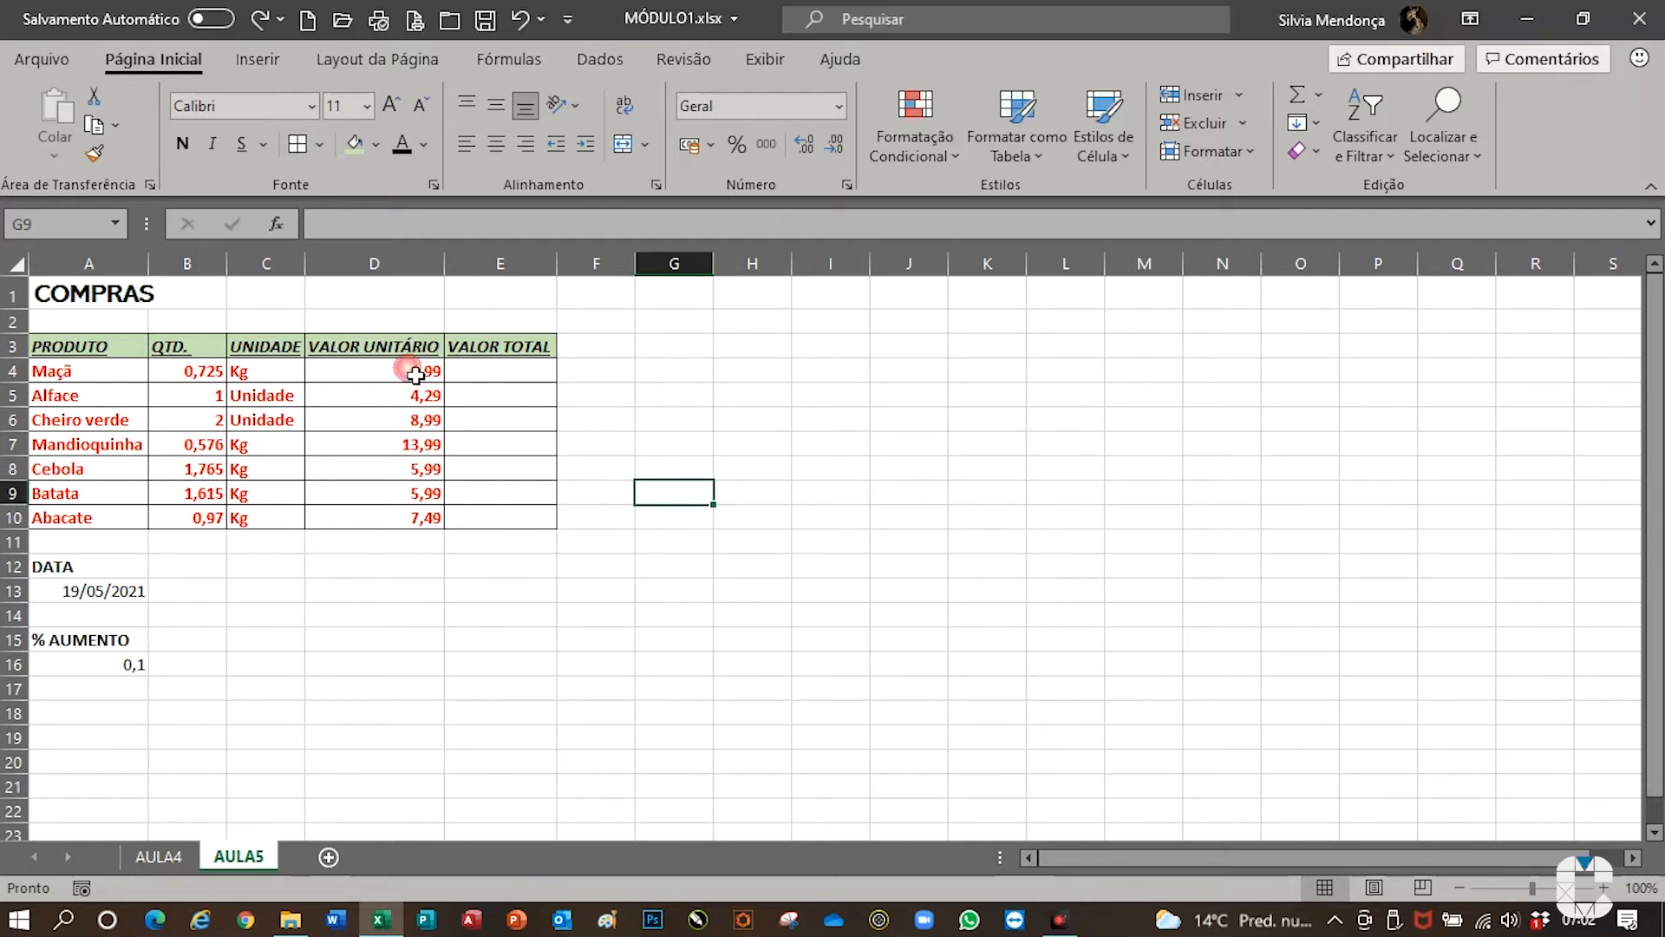
{"action": "left_click_drag", "start_coordinate": [405, 375], "coordinate": [401, 520]}
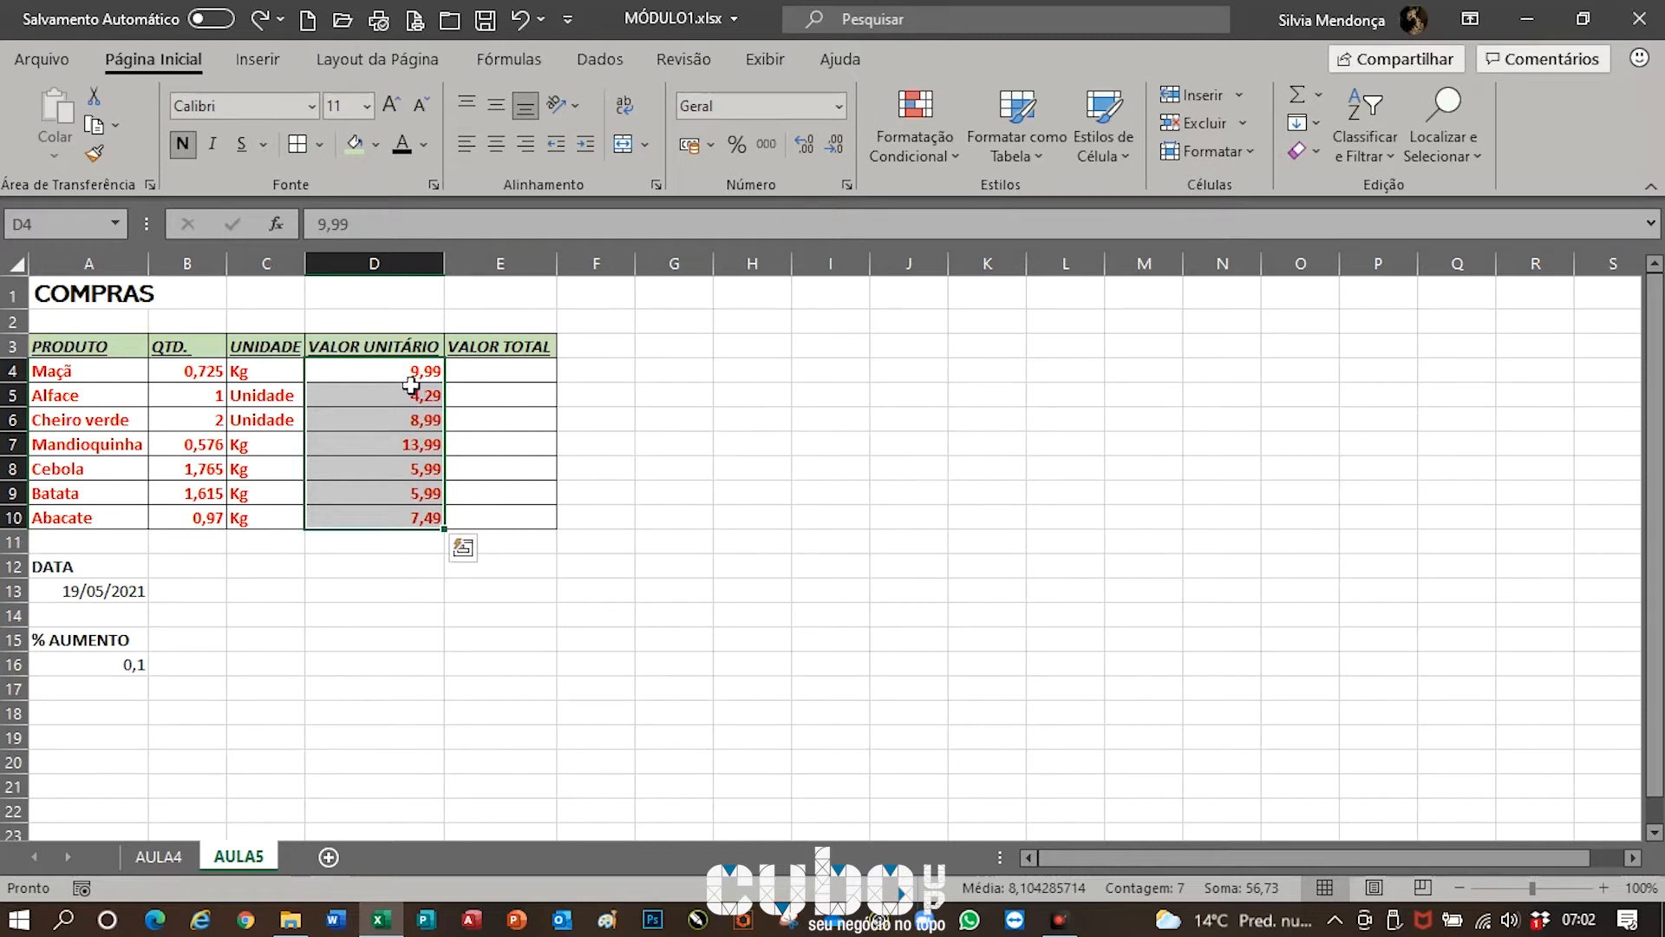
{"action": "left_click", "coordinate": [713, 143]}
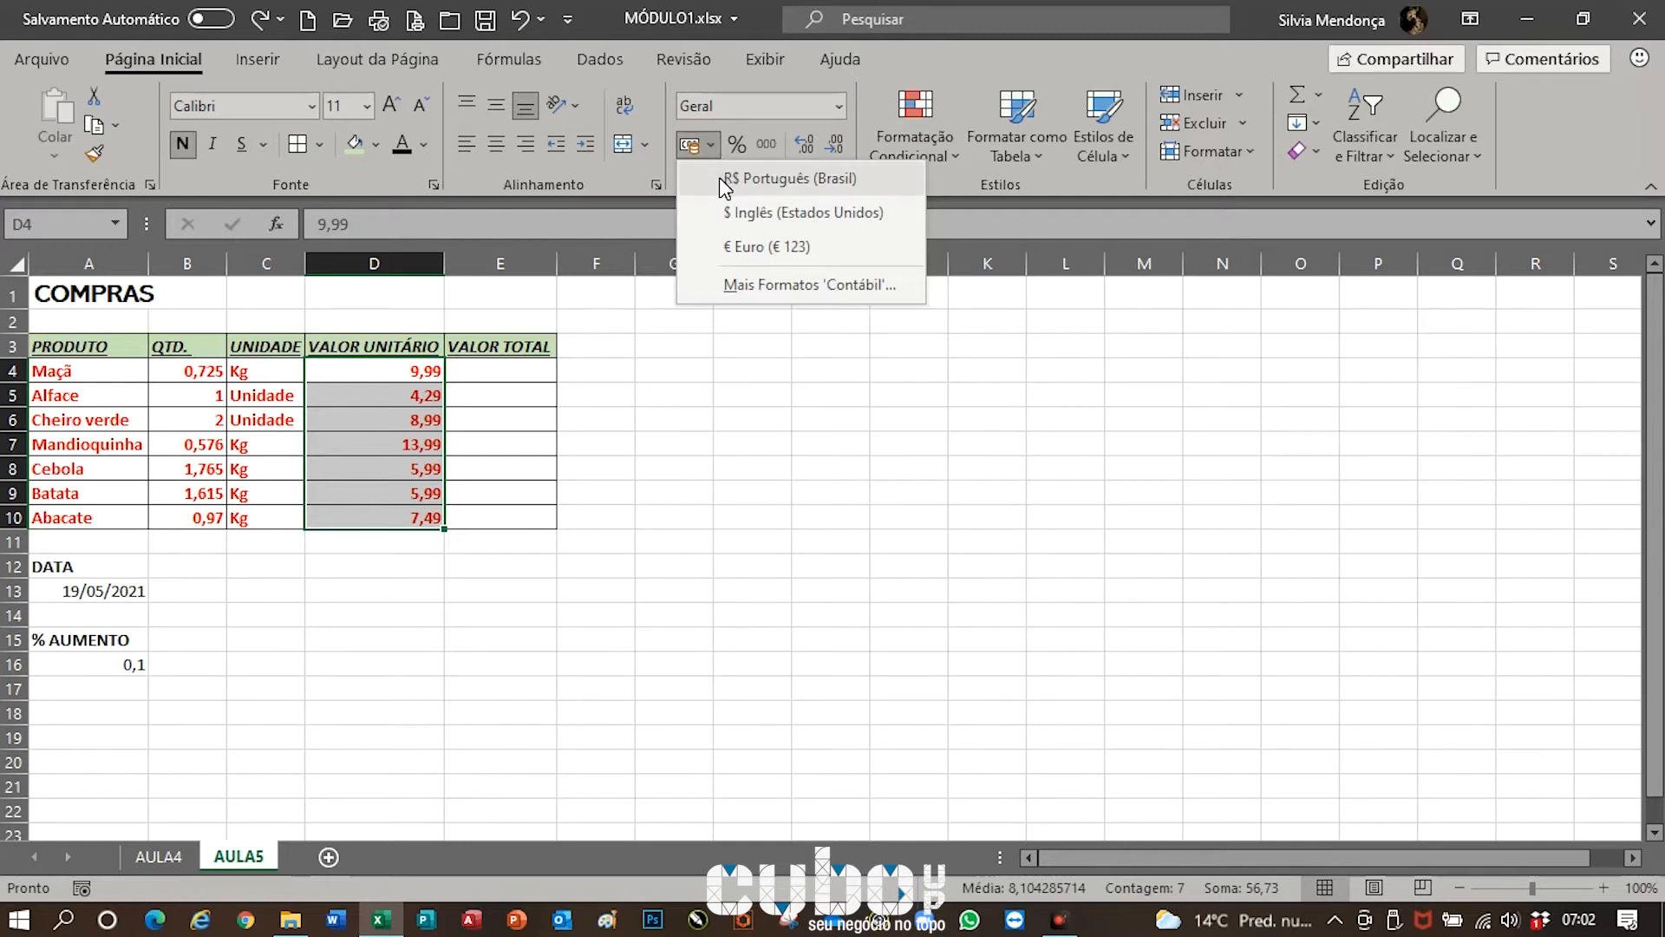
{"action": "left_click", "coordinate": [720, 177]}
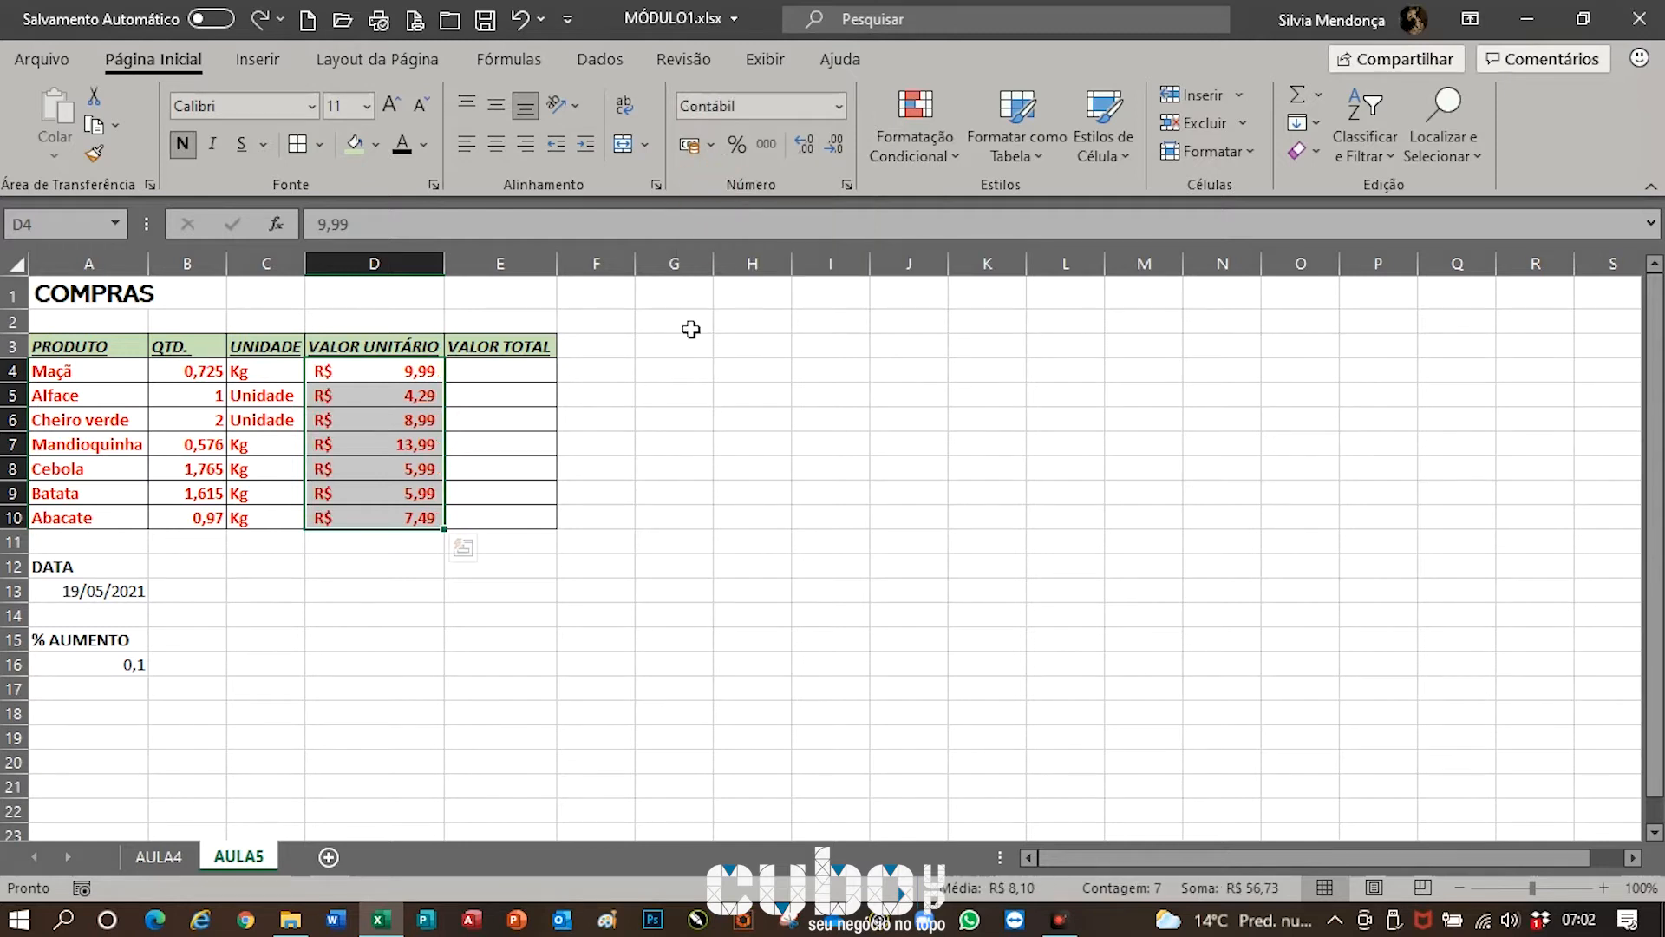
- Inspect the underlying value stored in the Maçã unit price cell D4 without changing it
{"action": "left_click", "coordinate": [389, 383]}
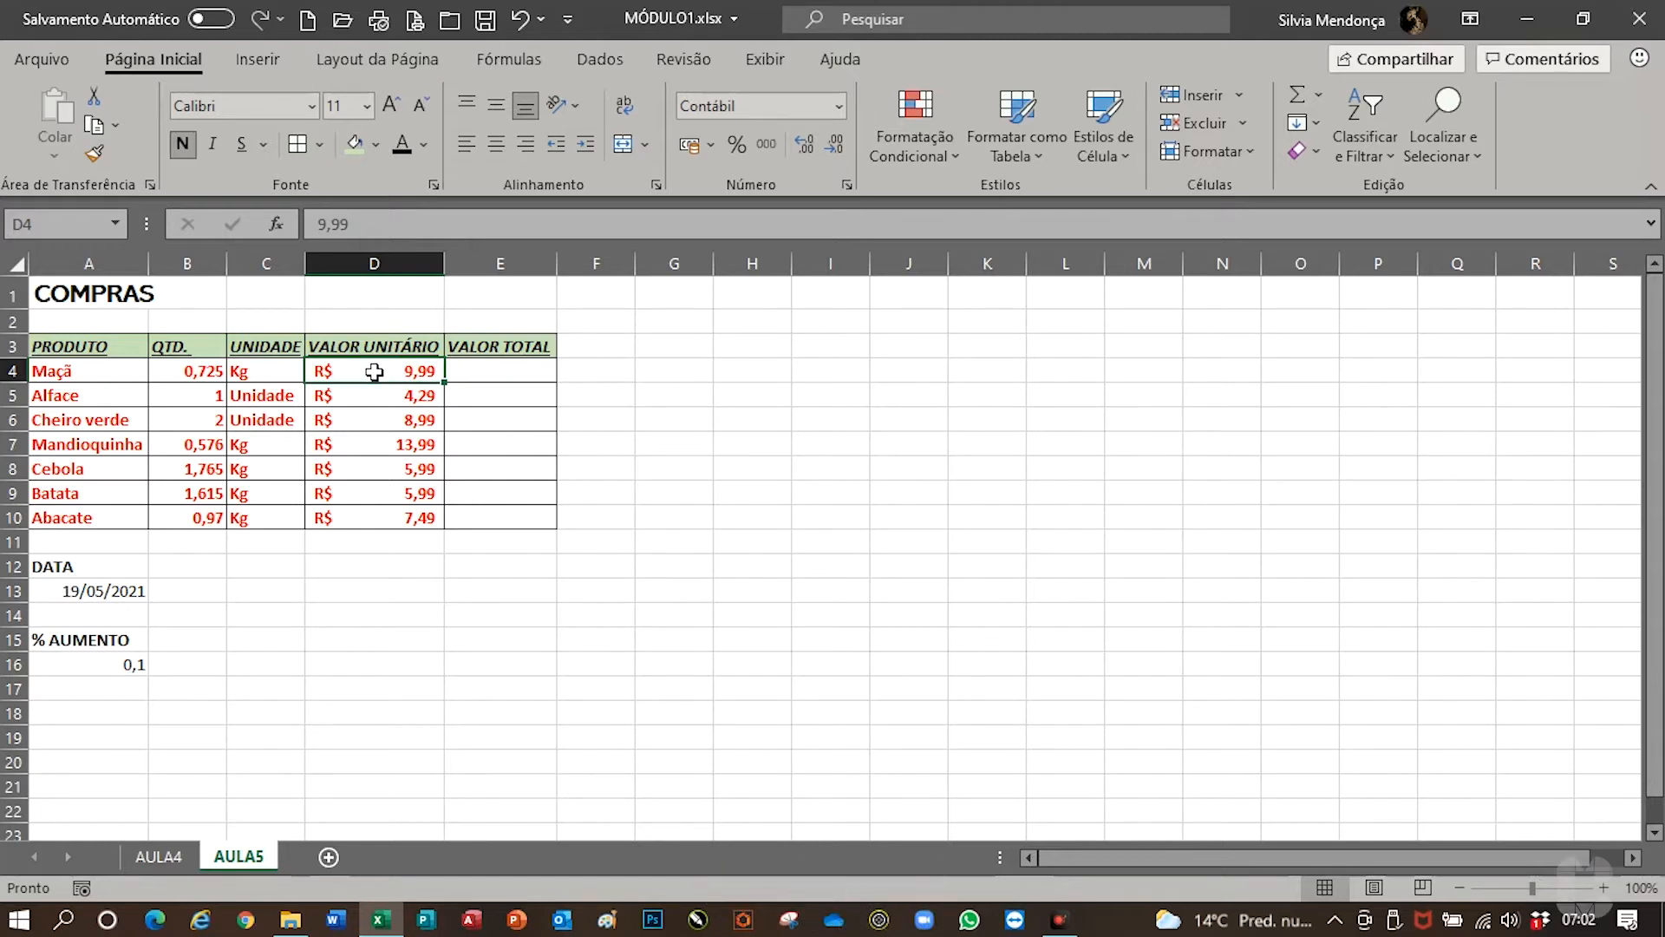
{"action": "left_click", "coordinate": [375, 230]}
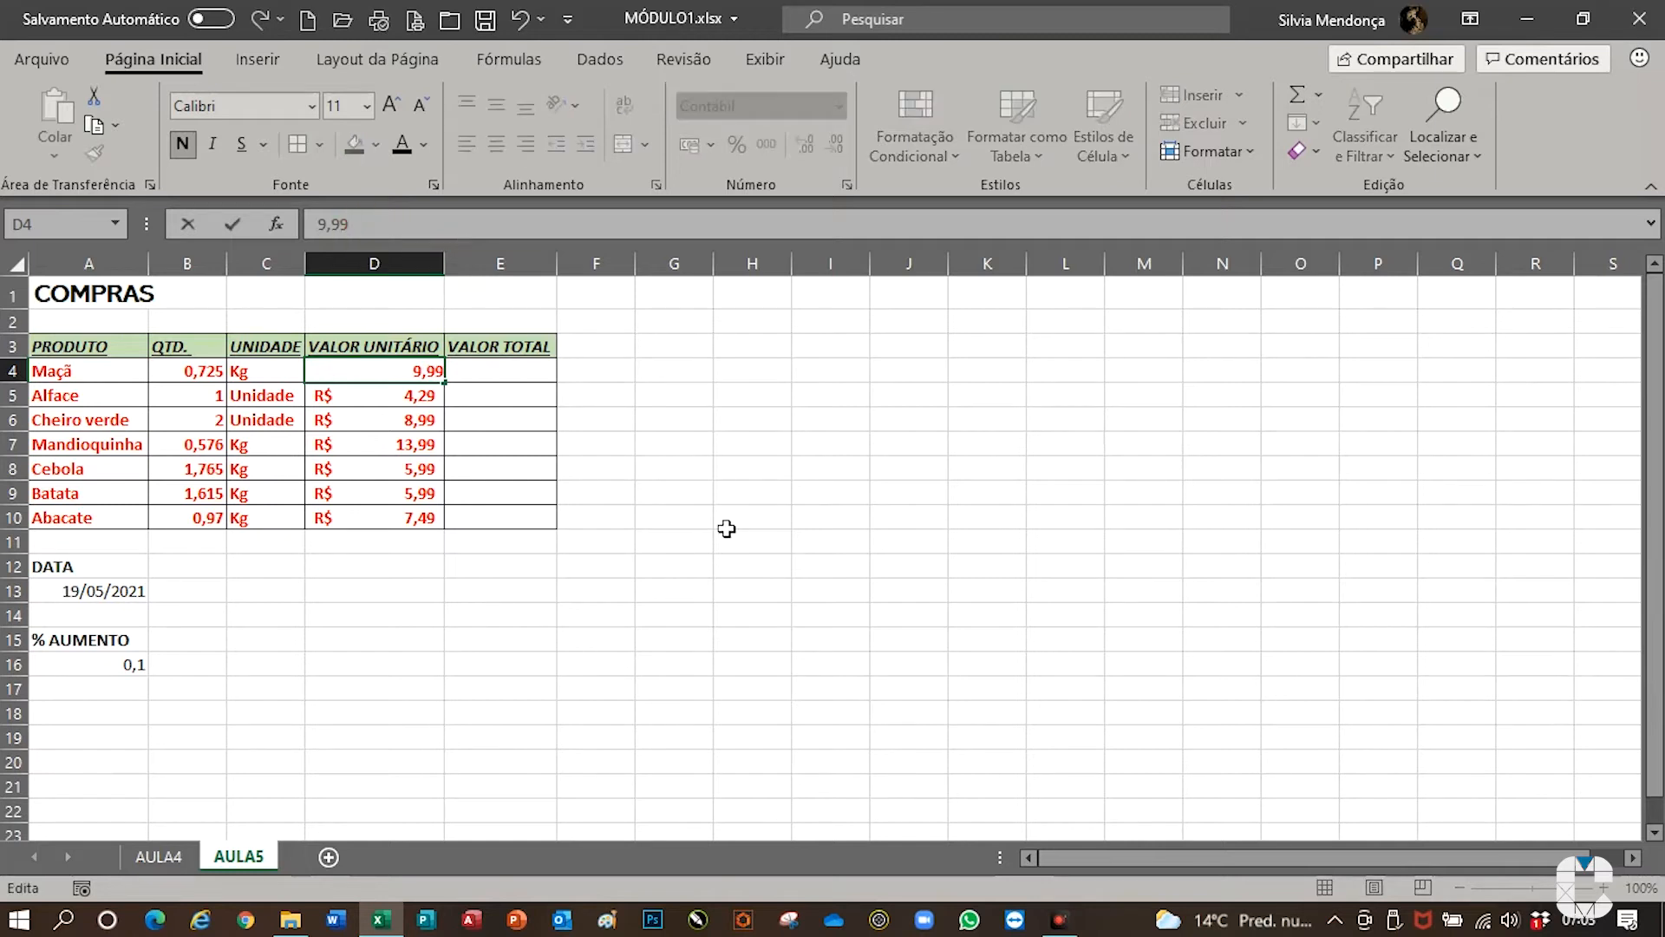
{"action": "left_click", "coordinate": [498, 374]}
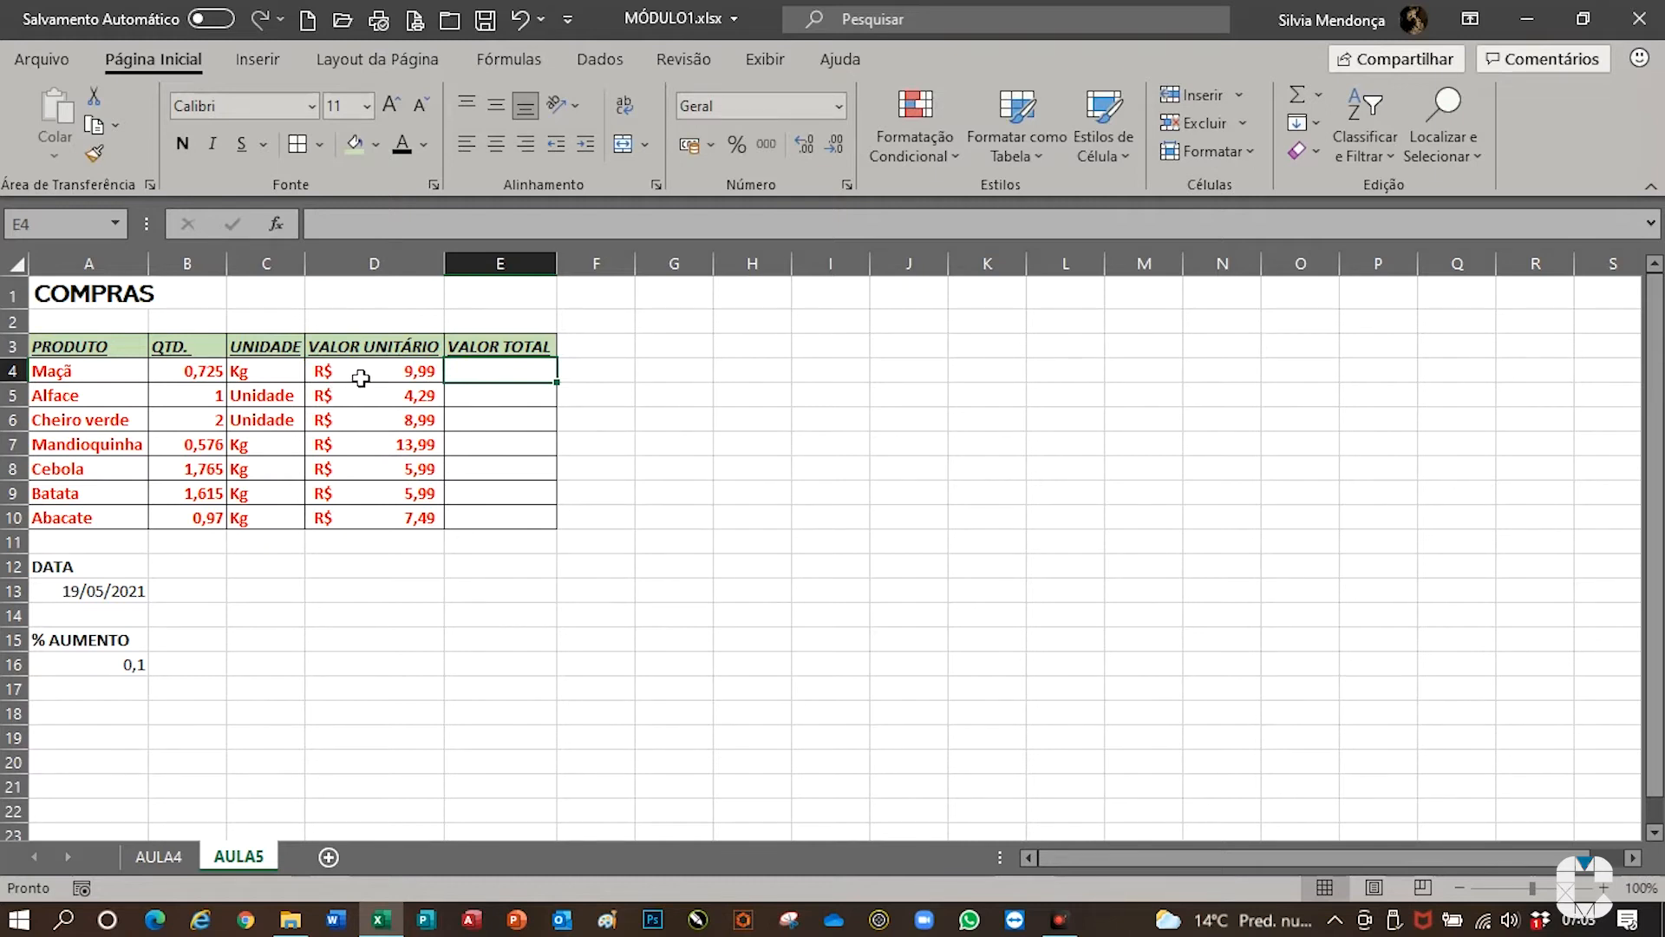
{"action": "left_click", "coordinate": [360, 378]}
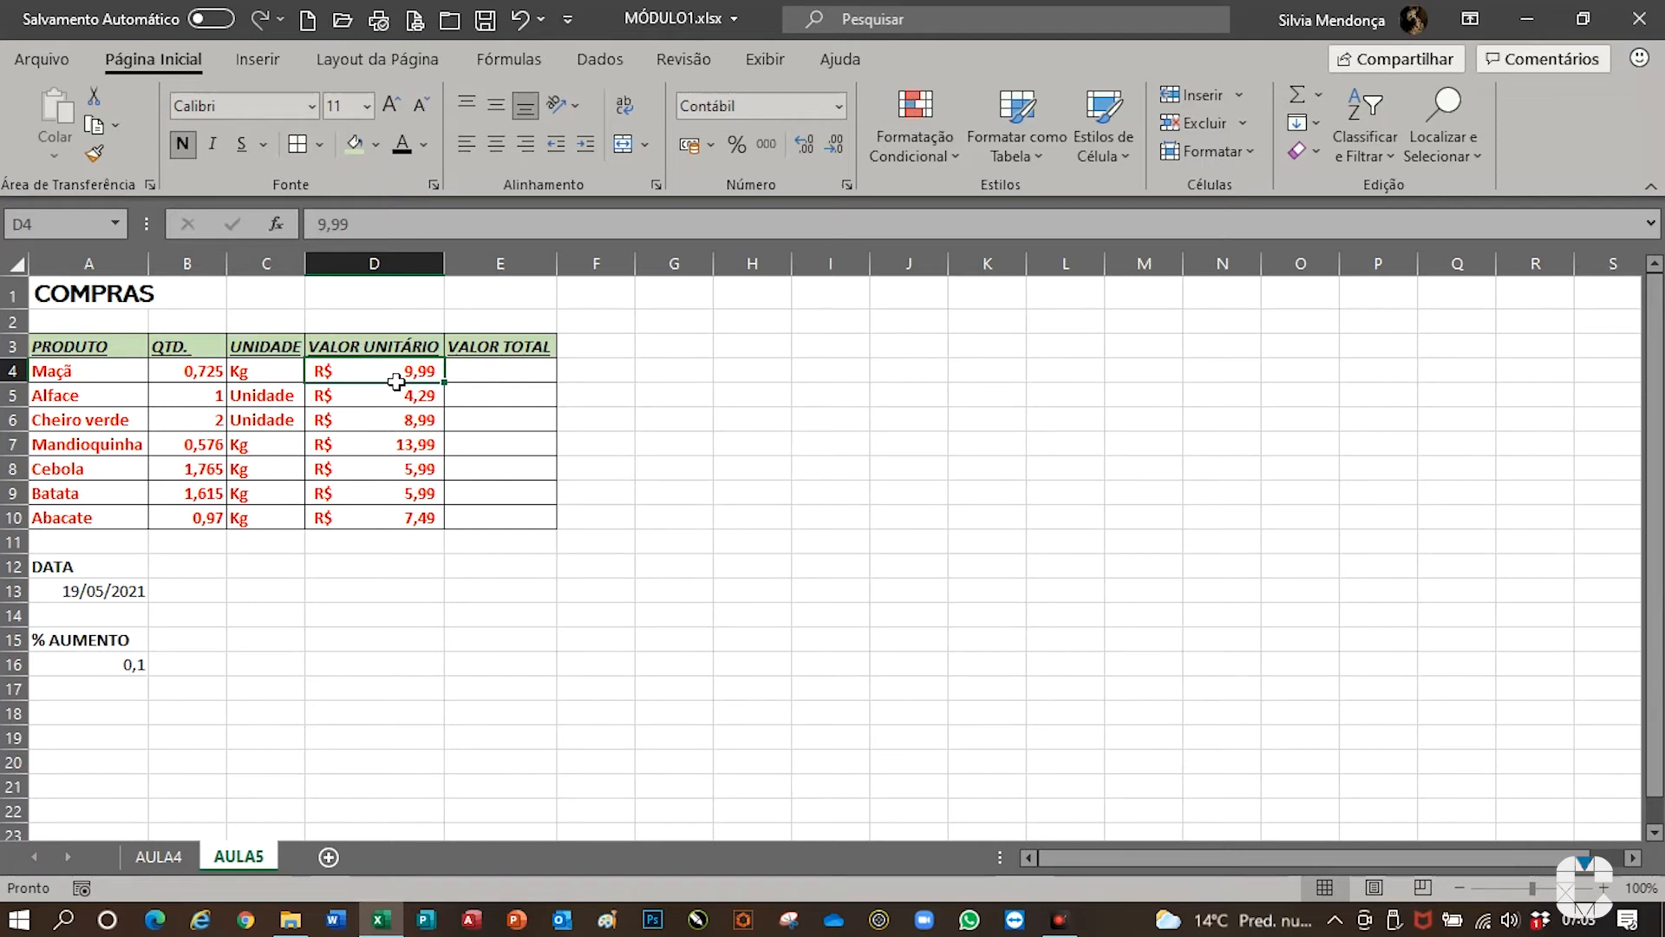
- Look through the currency symbols offered in the additional accounting formats for D4, and leave without applying any
{"action": "left_click", "coordinate": [712, 146]}
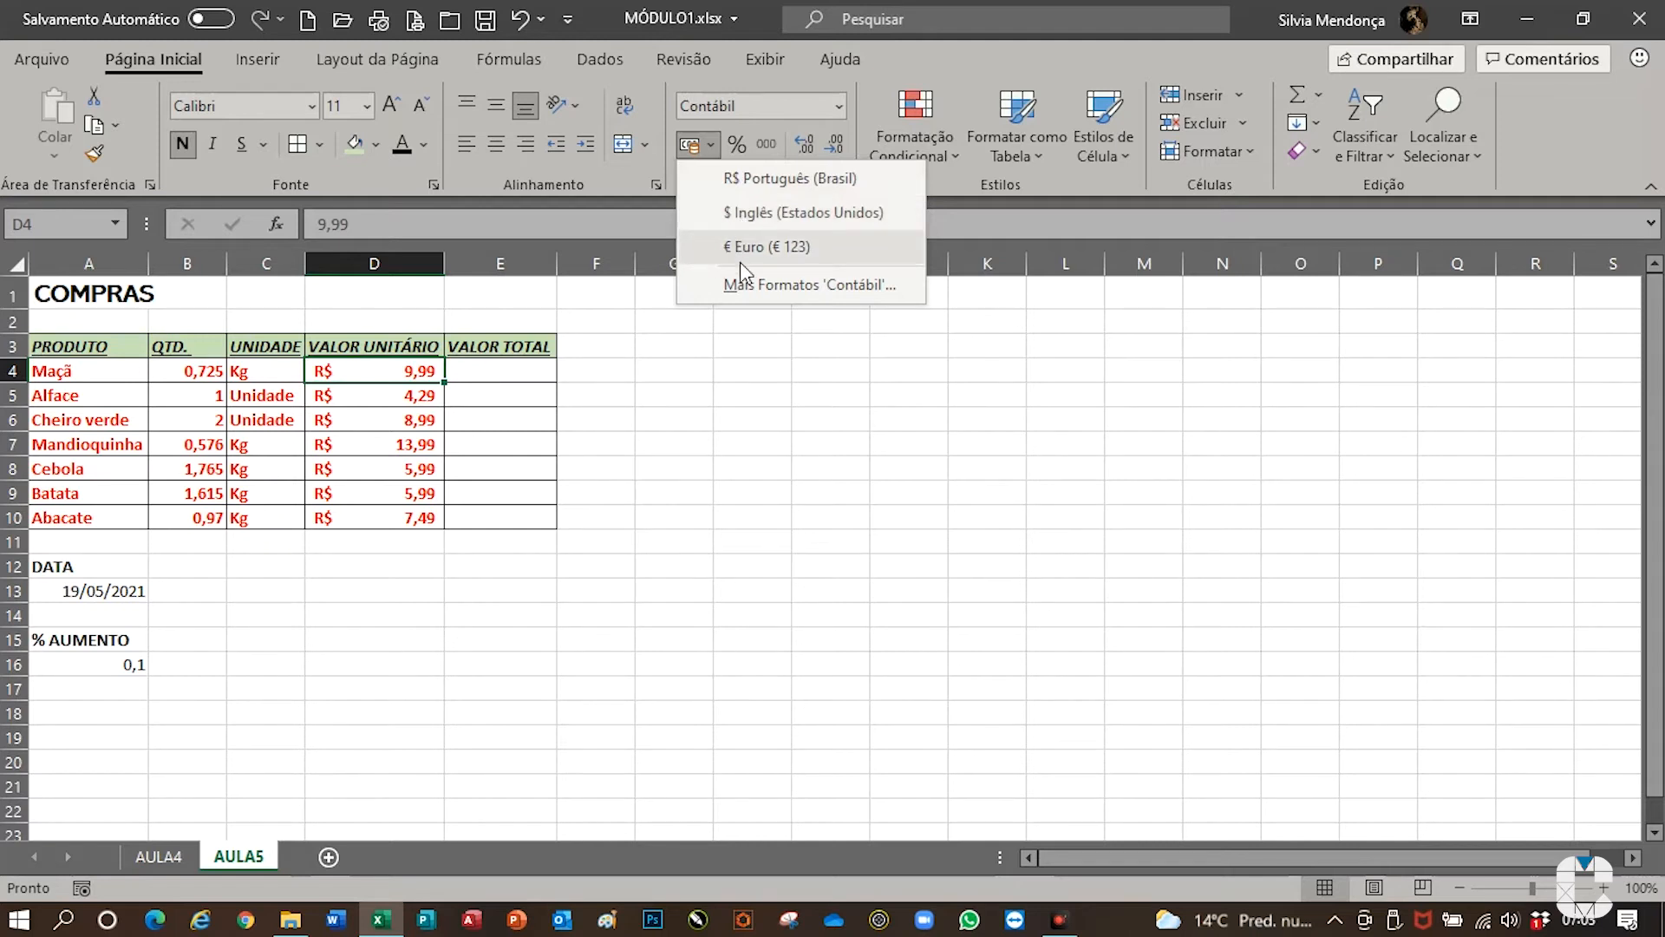
{"action": "left_click", "coordinate": [844, 385]}
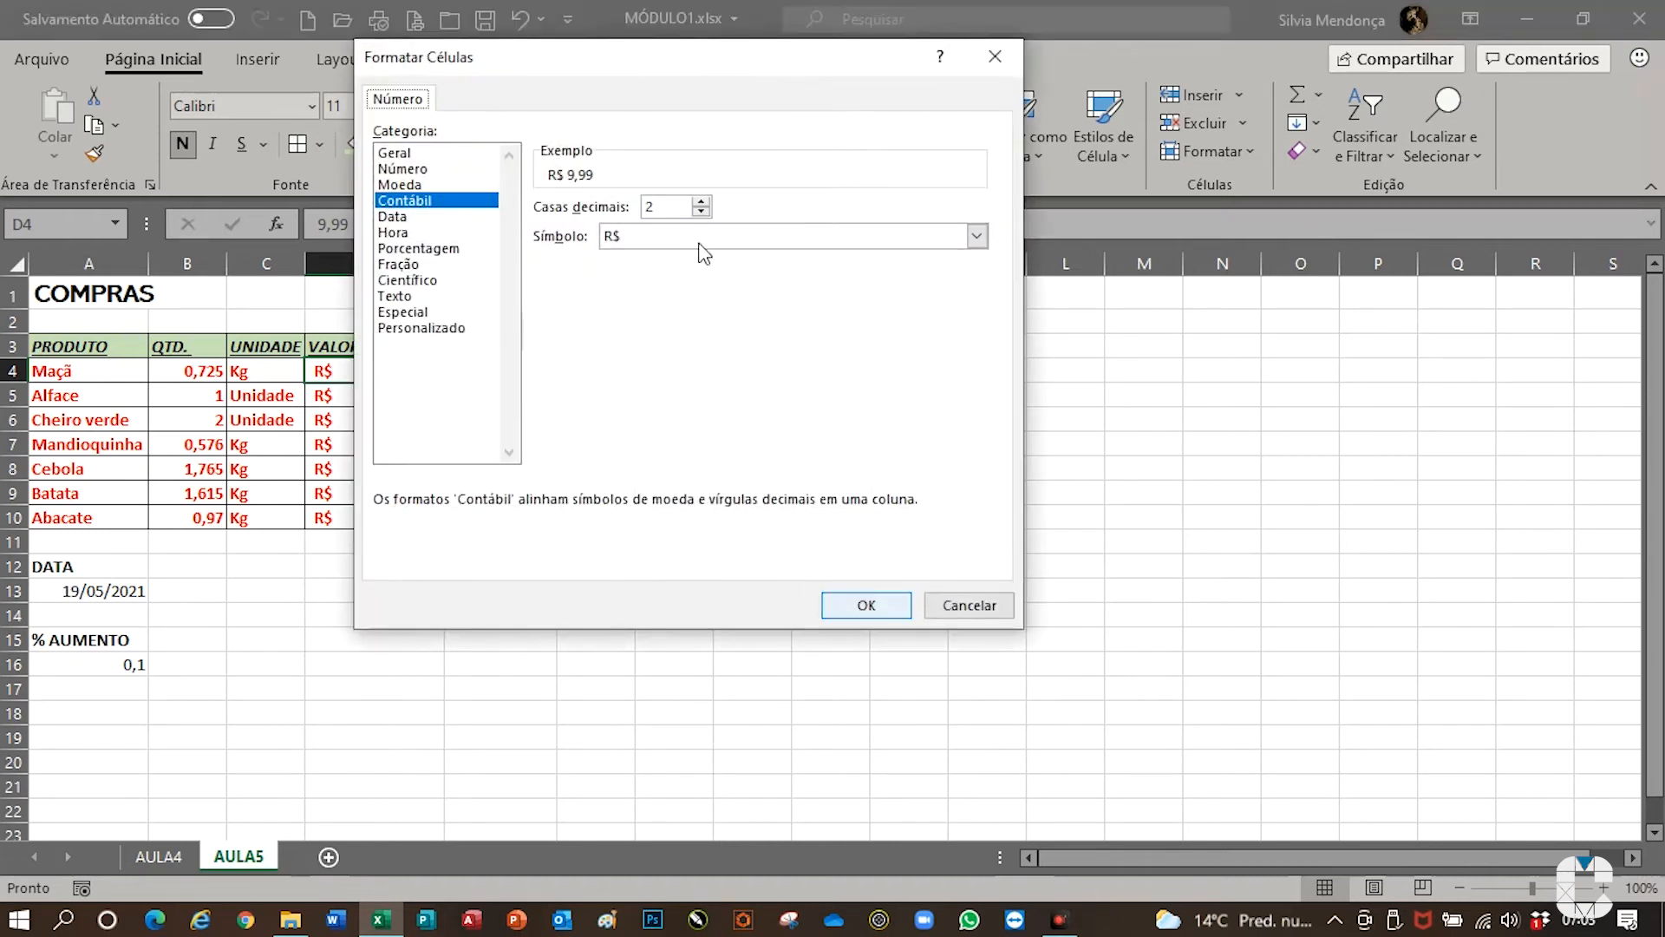
{"action": "left_click", "coordinate": [976, 236]}
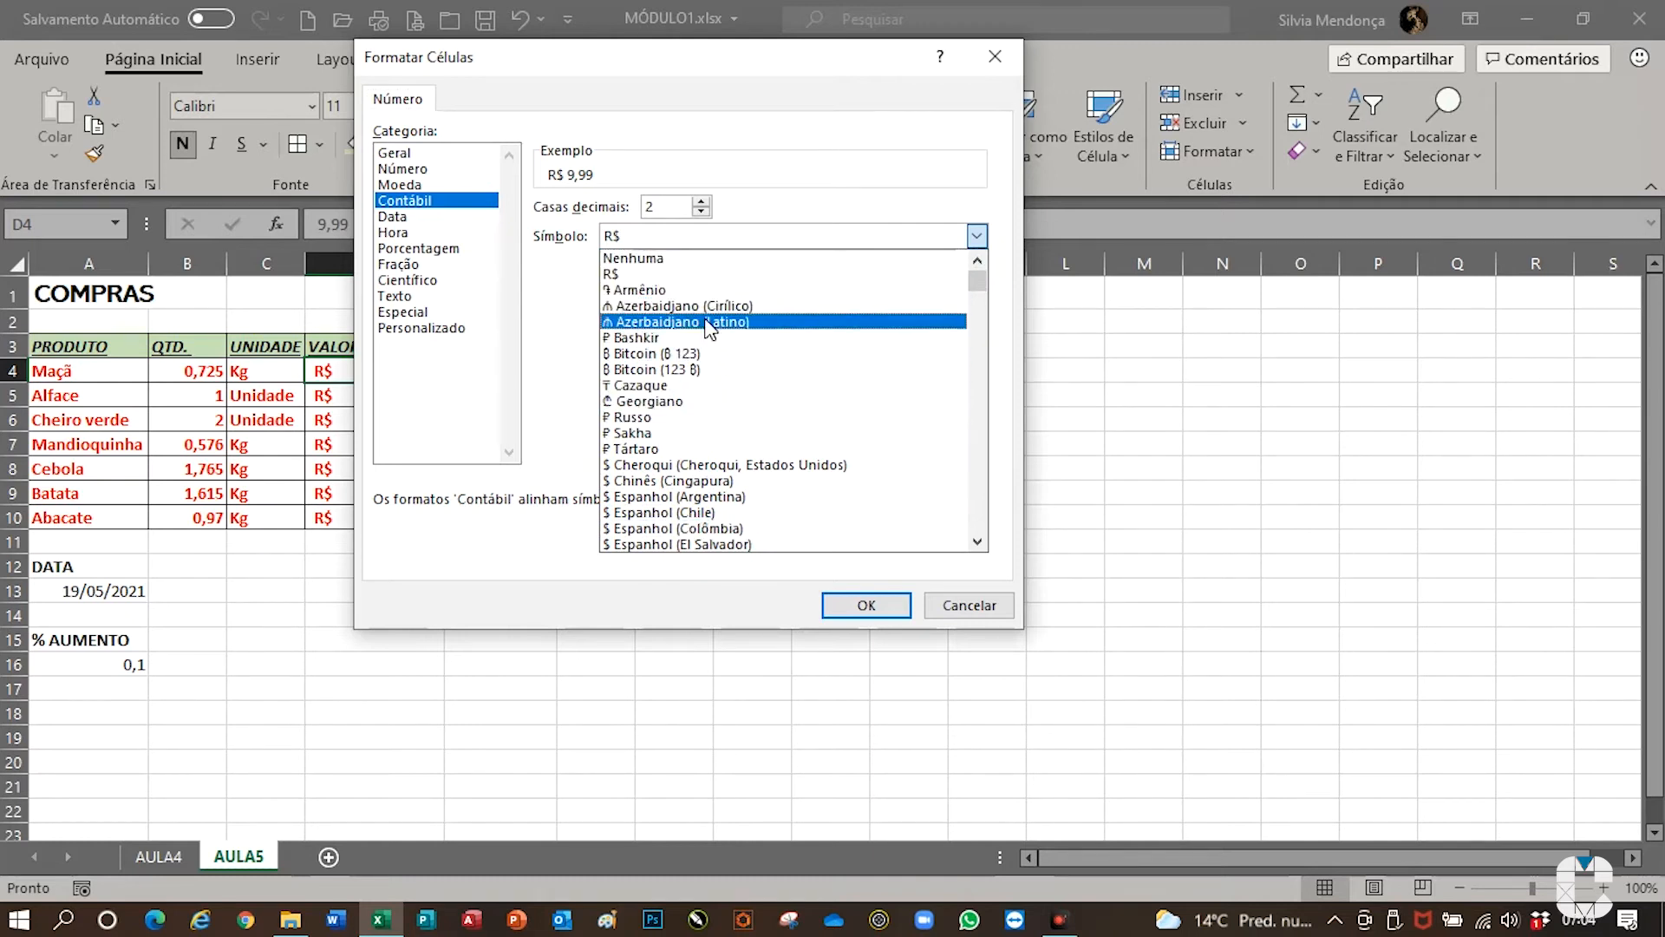
{"action": "left_click", "coordinate": [958, 607]}
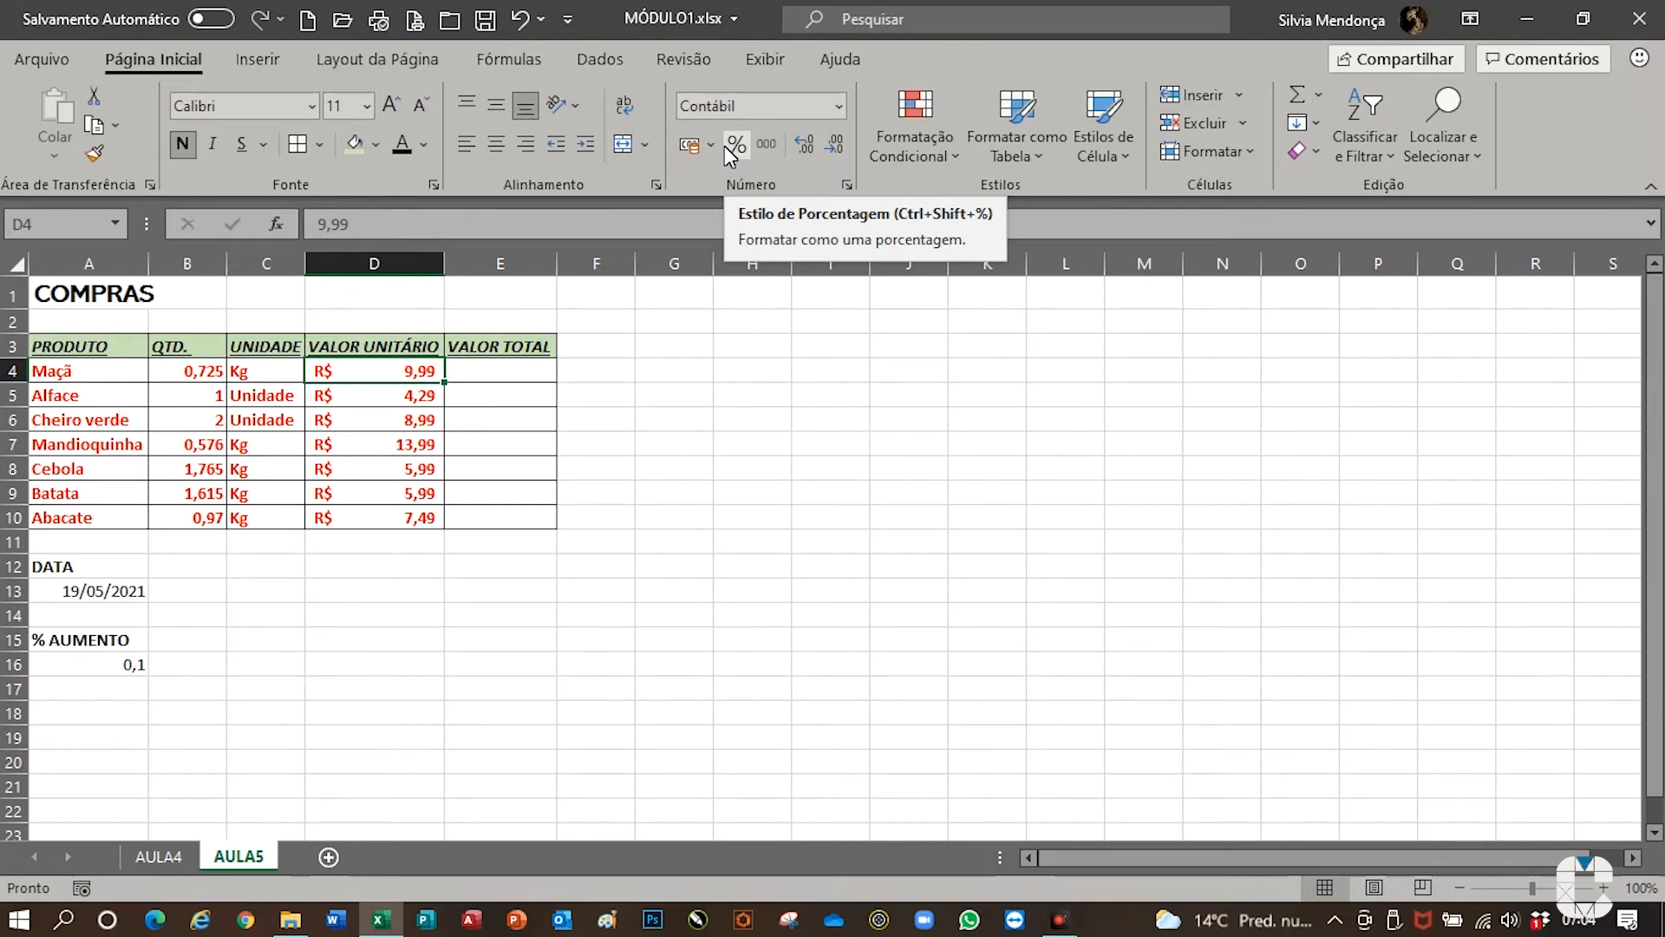
- Format the % AUMENTO value in A16 as a percentage and apply the thousands separator style to the unit prices in D4:D10
{"action": "left_click", "coordinate": [113, 674]}
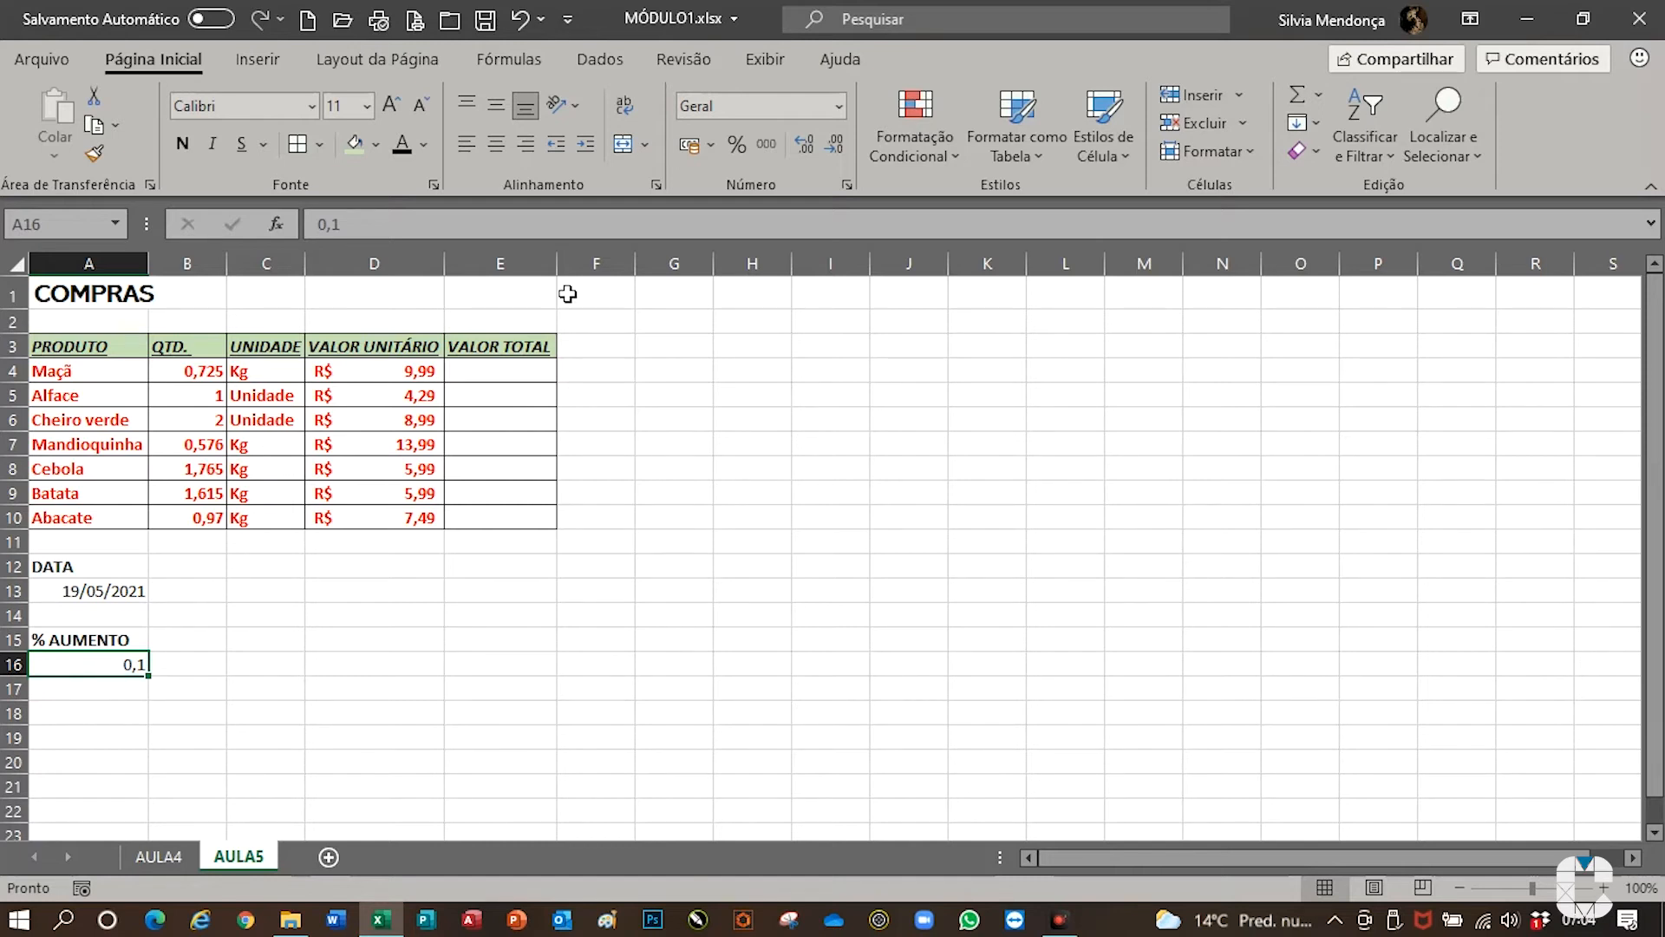
{"action": "left_click", "coordinate": [737, 145]}
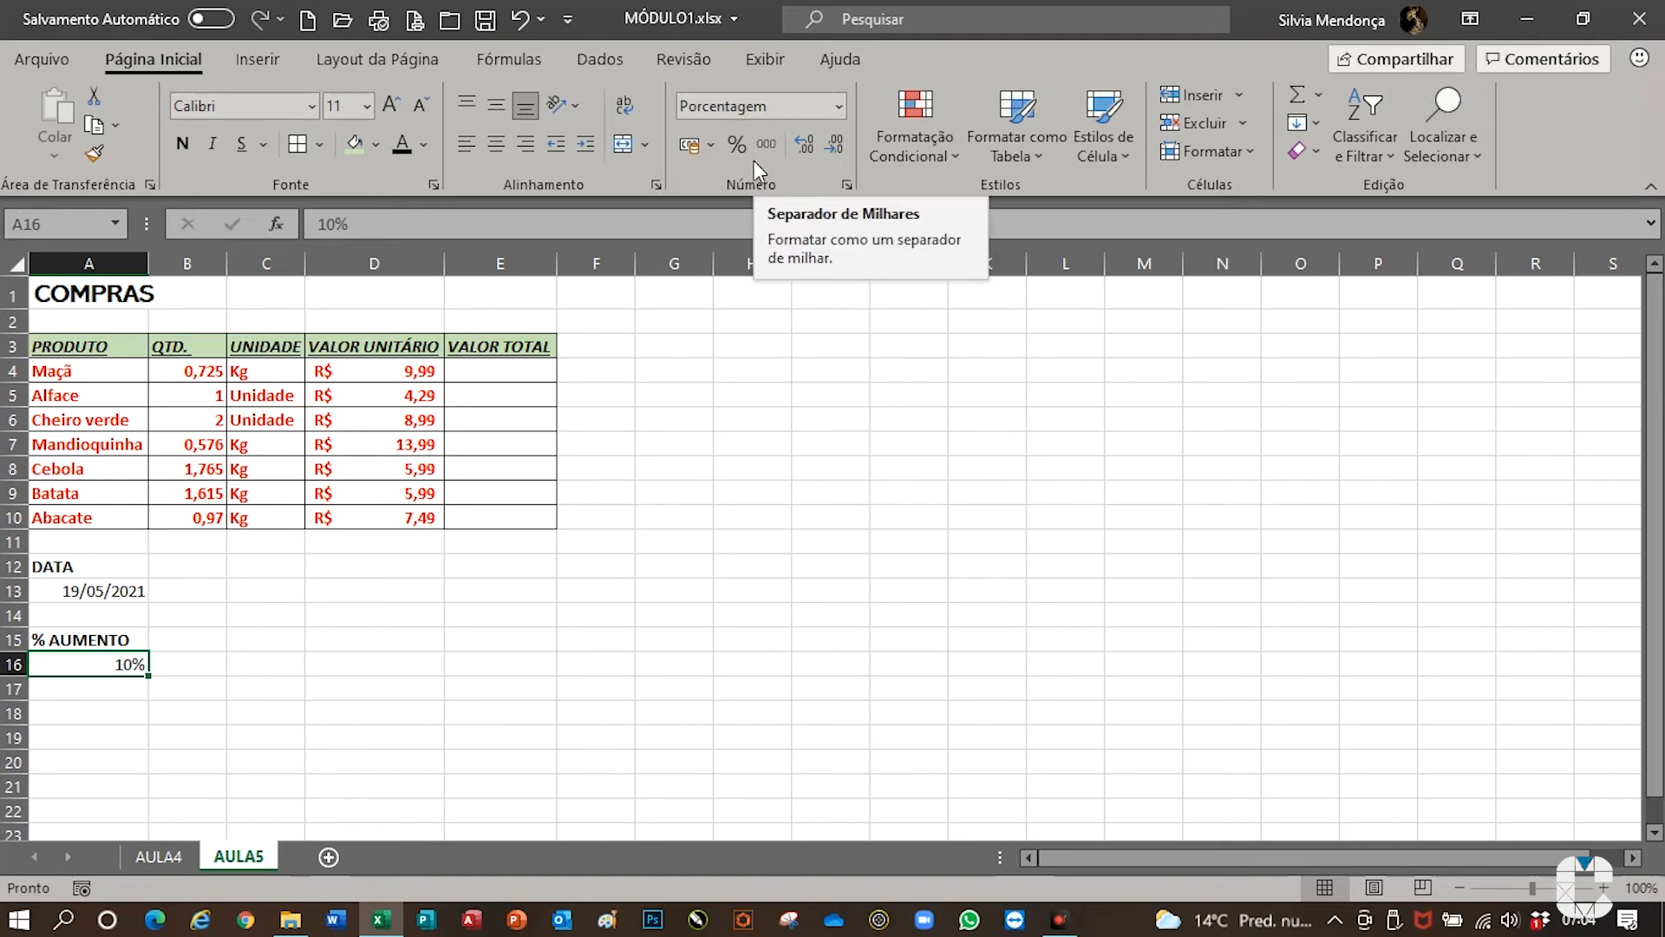
{"action": "left_click_drag", "start_coordinate": [413, 371], "coordinate": [428, 517]}
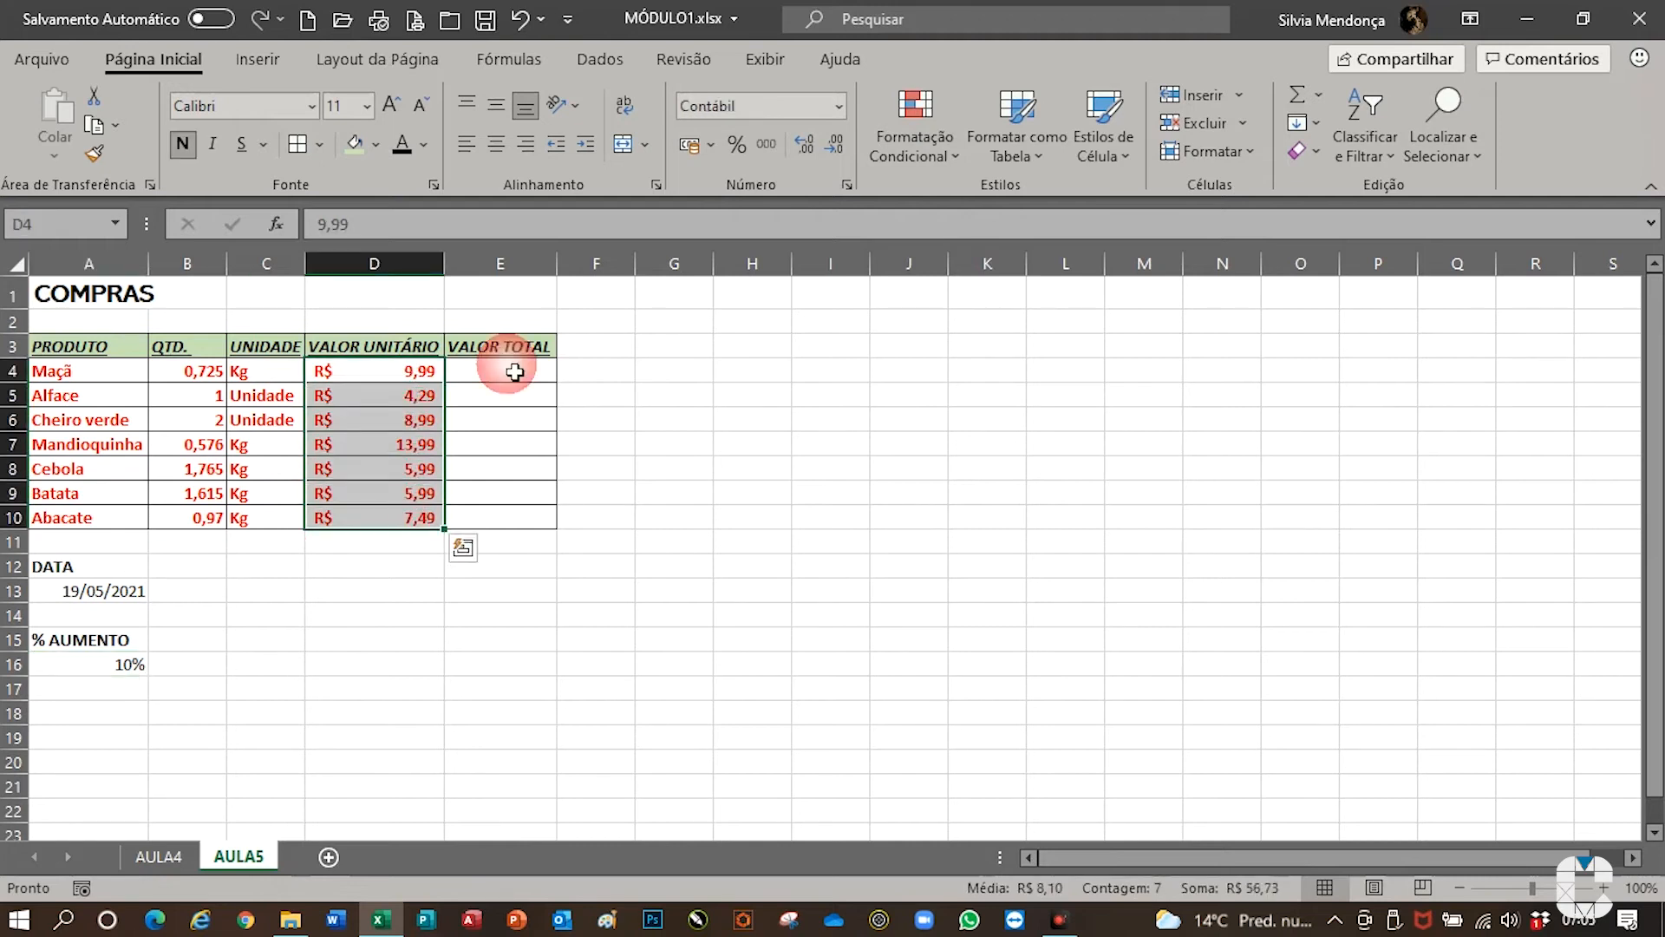
{"action": "left_click", "coordinate": [768, 150]}
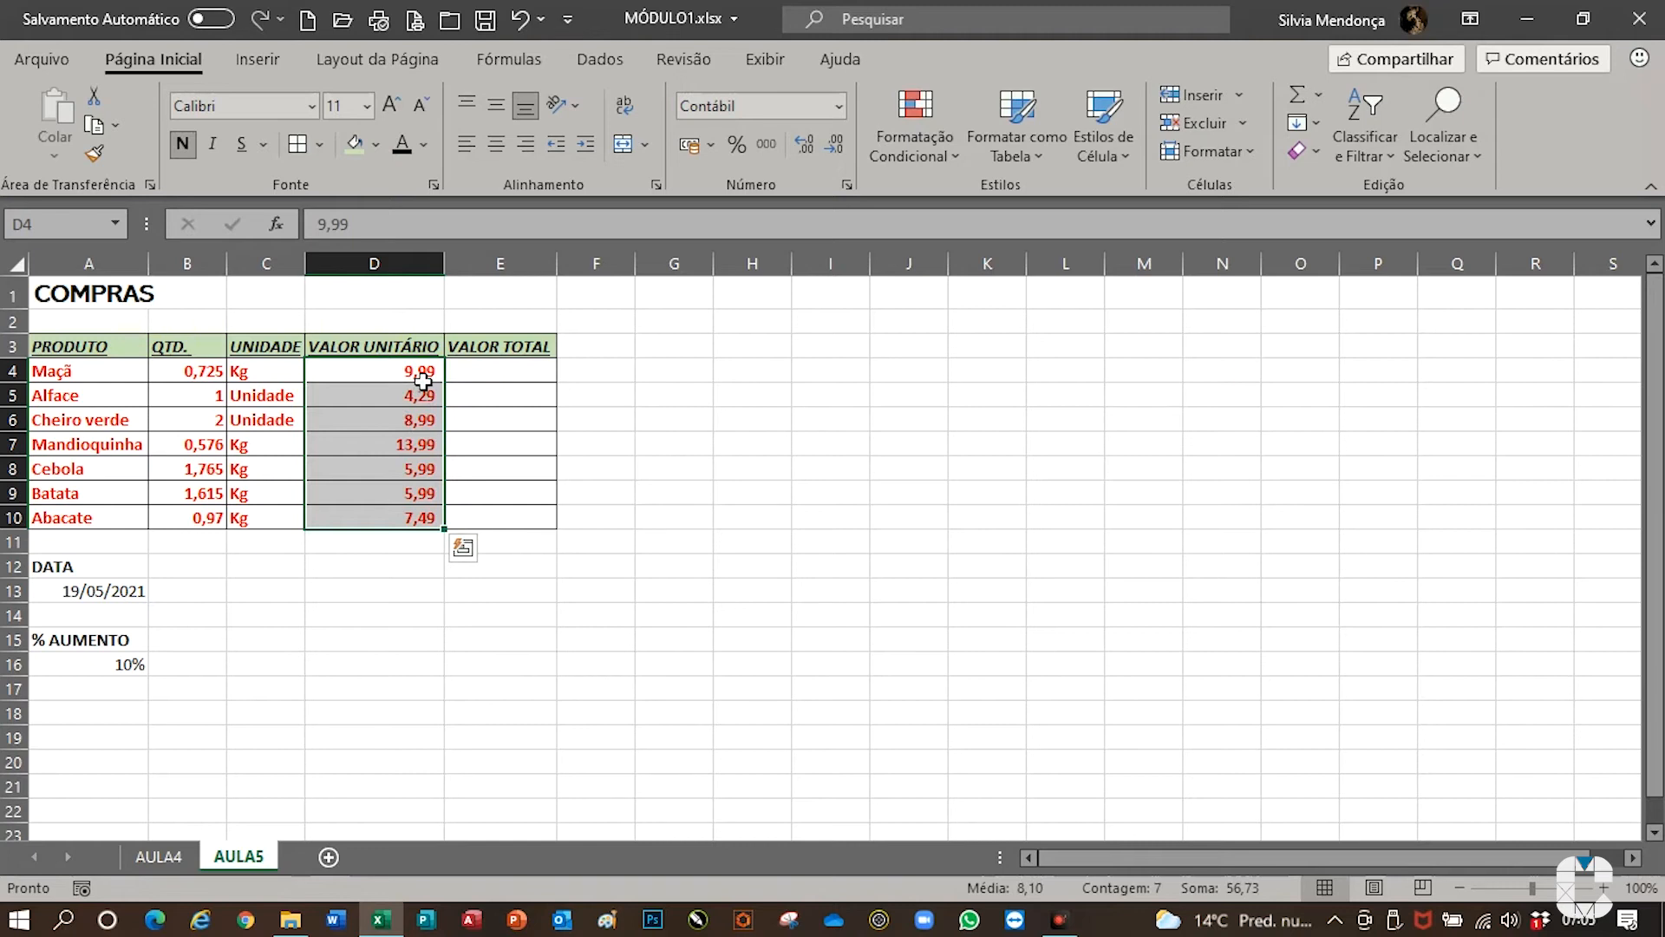
- Enter 12360 in the empty cell G4 and format it with the thousands separator style
{"action": "left_click", "coordinate": [692, 379]}
{"action": "type", "text": "1"}
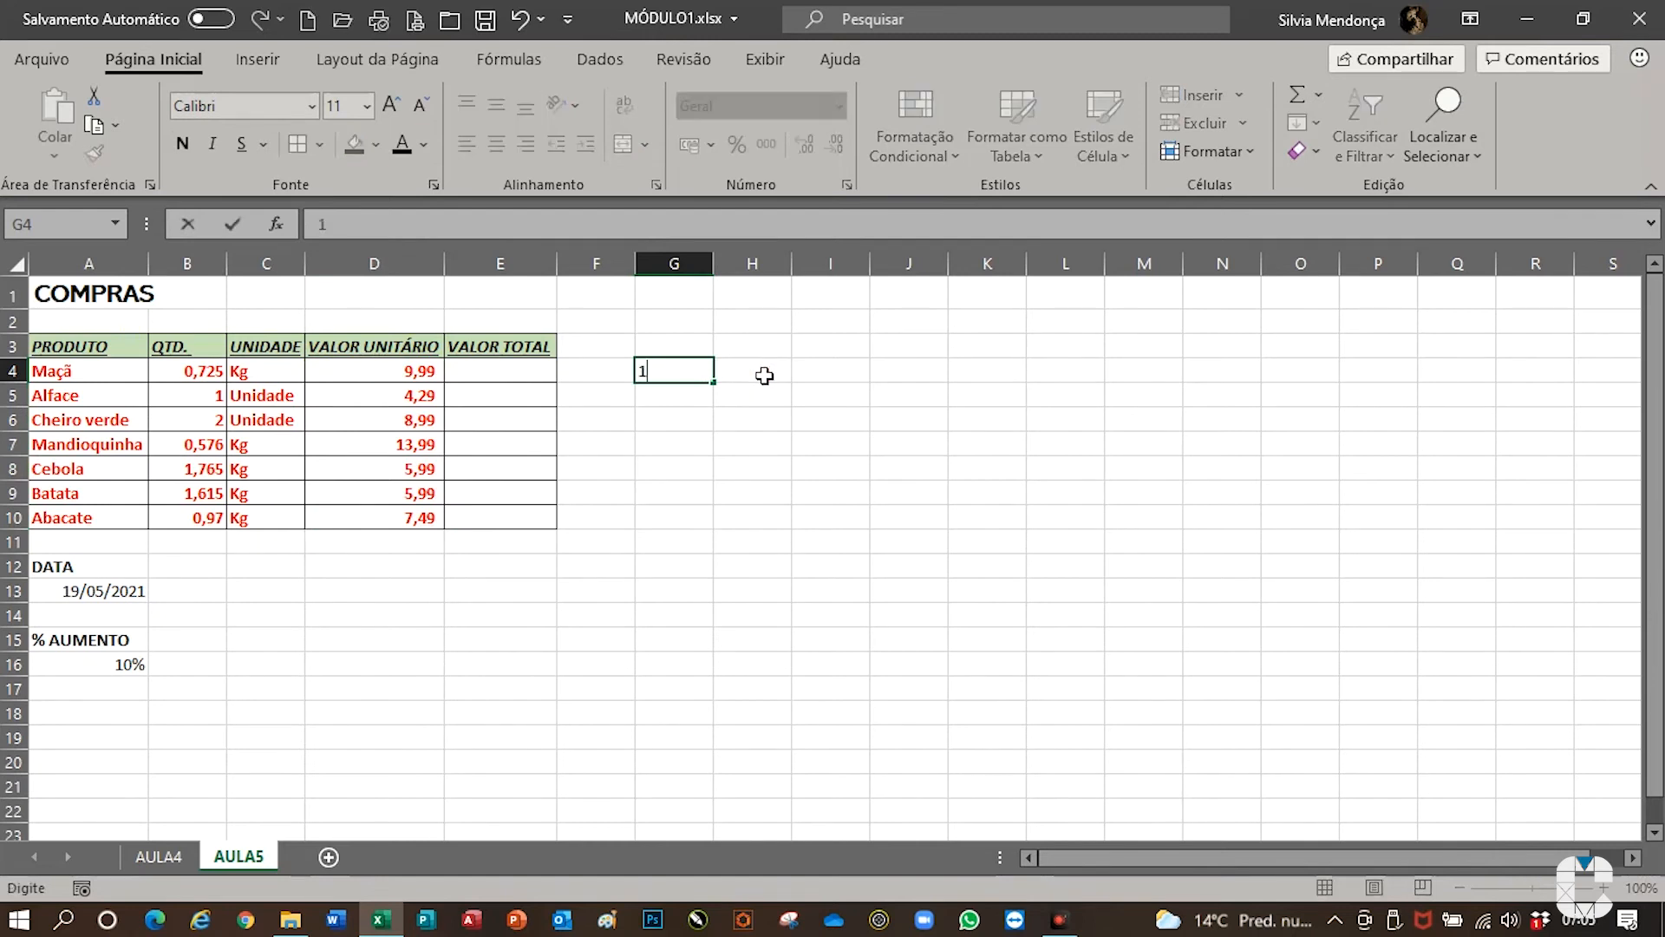
{"action": "type", "text": "2360"}
{"action": "key", "text": "Return"}
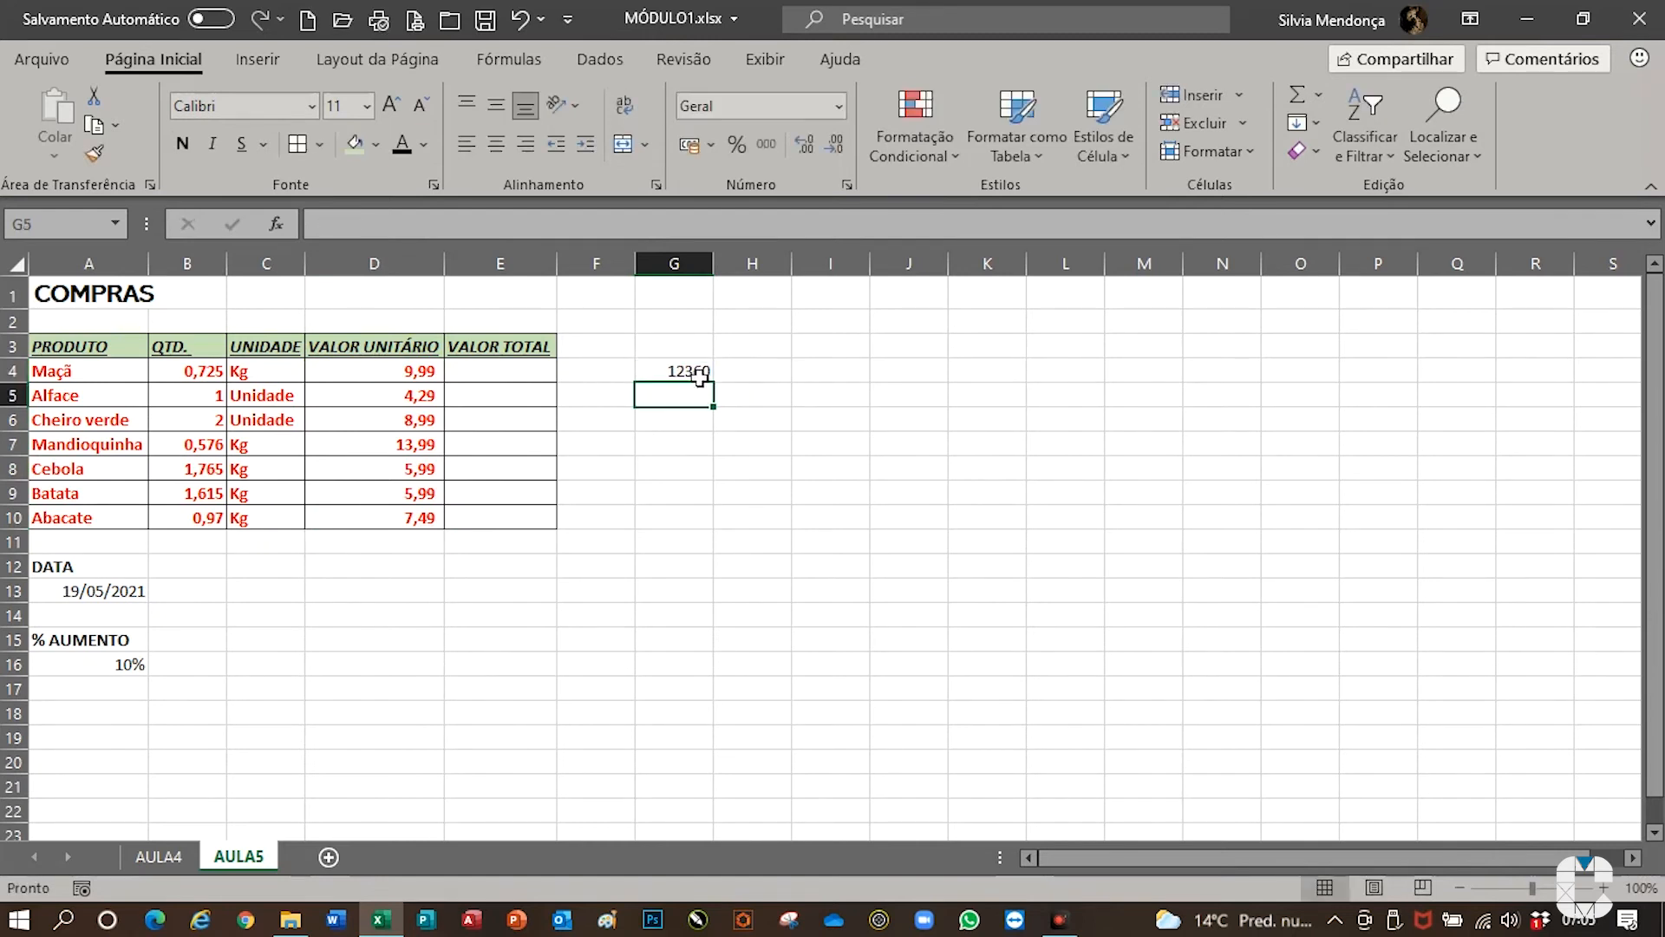
{"action": "left_click", "coordinate": [703, 371]}
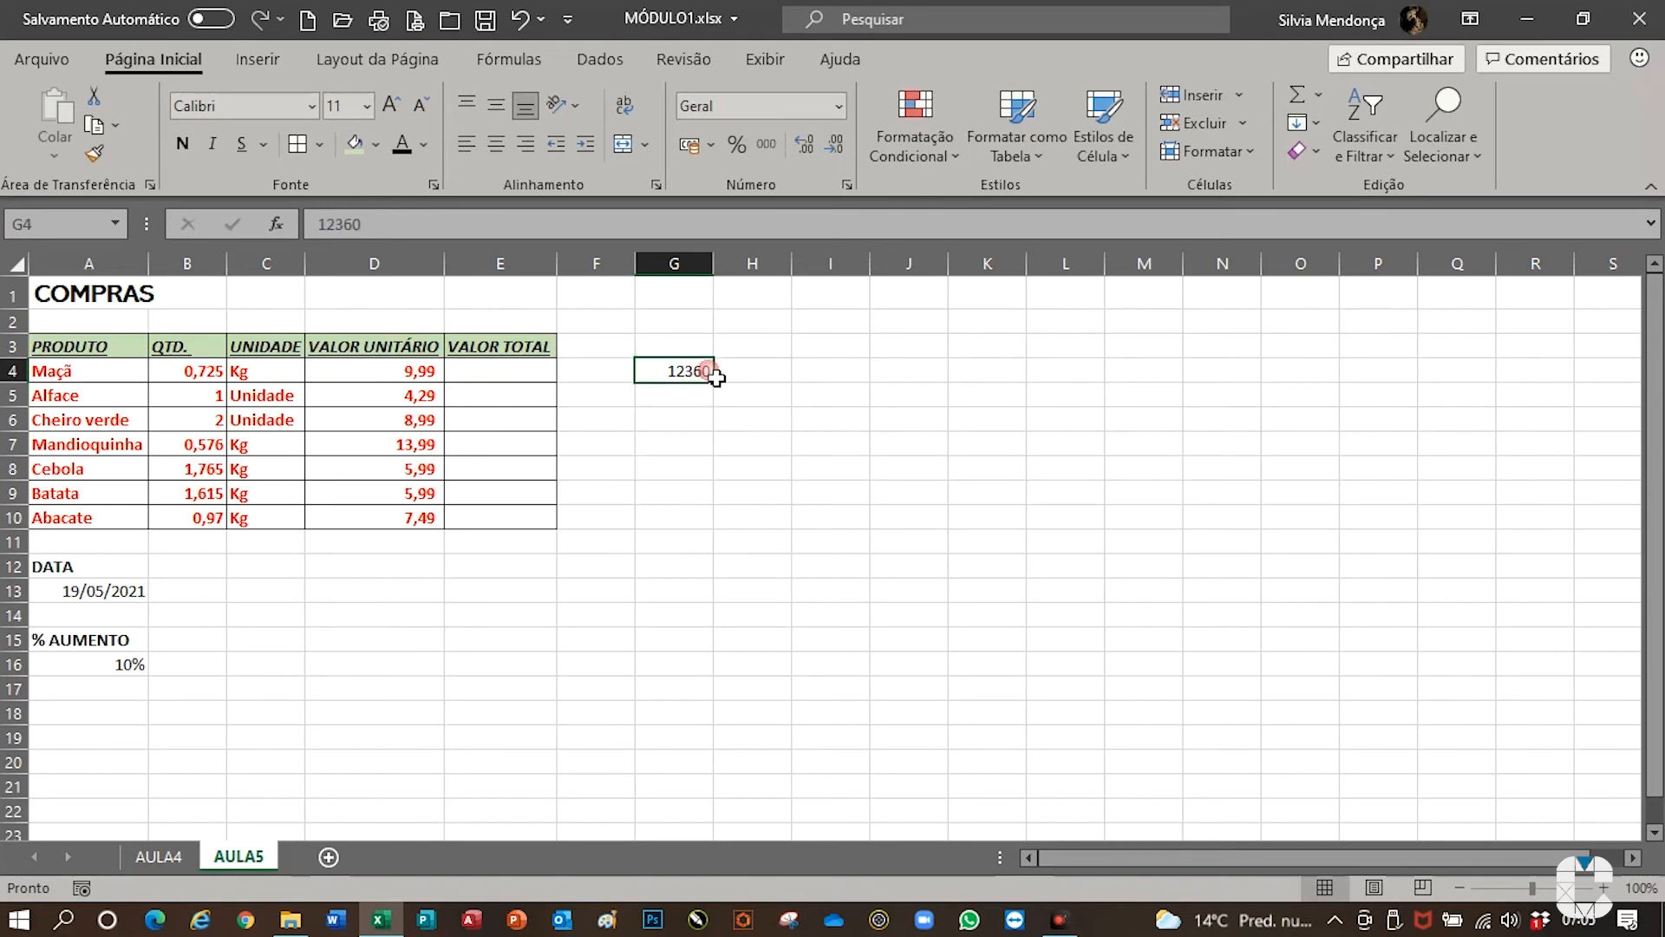
{"action": "left_click", "coordinate": [768, 144]}
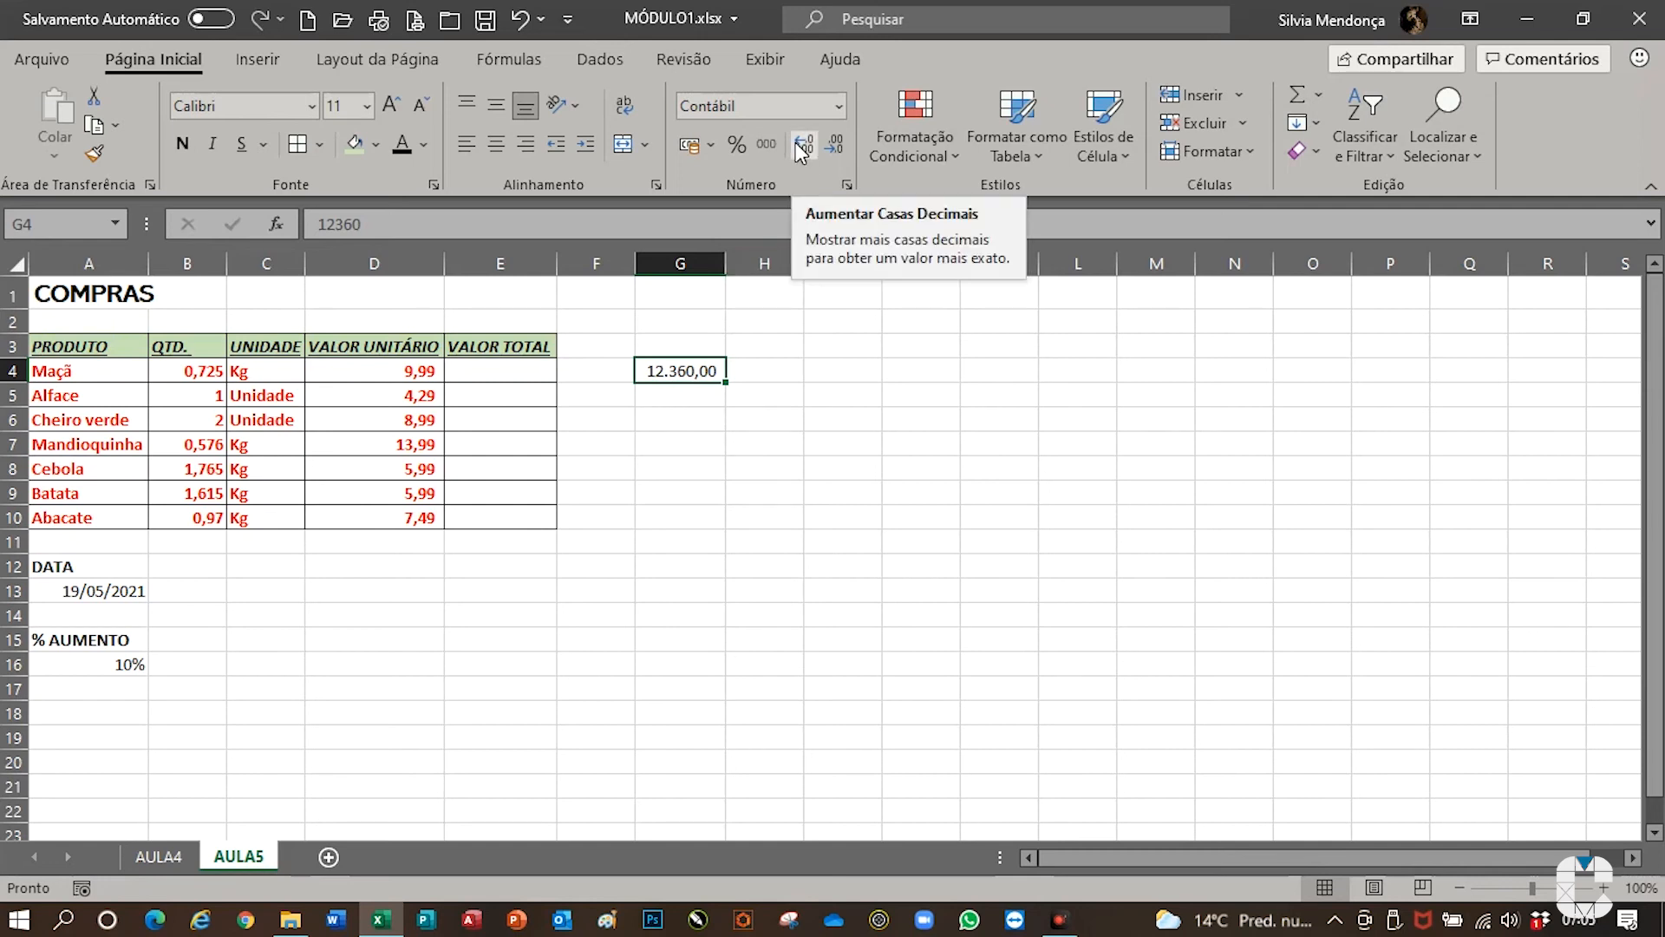
- Increase the unit prices in D4:D10 to three decimal places, and reduce them back to two
{"action": "left_click_drag", "start_coordinate": [402, 370], "coordinate": [396, 519]}
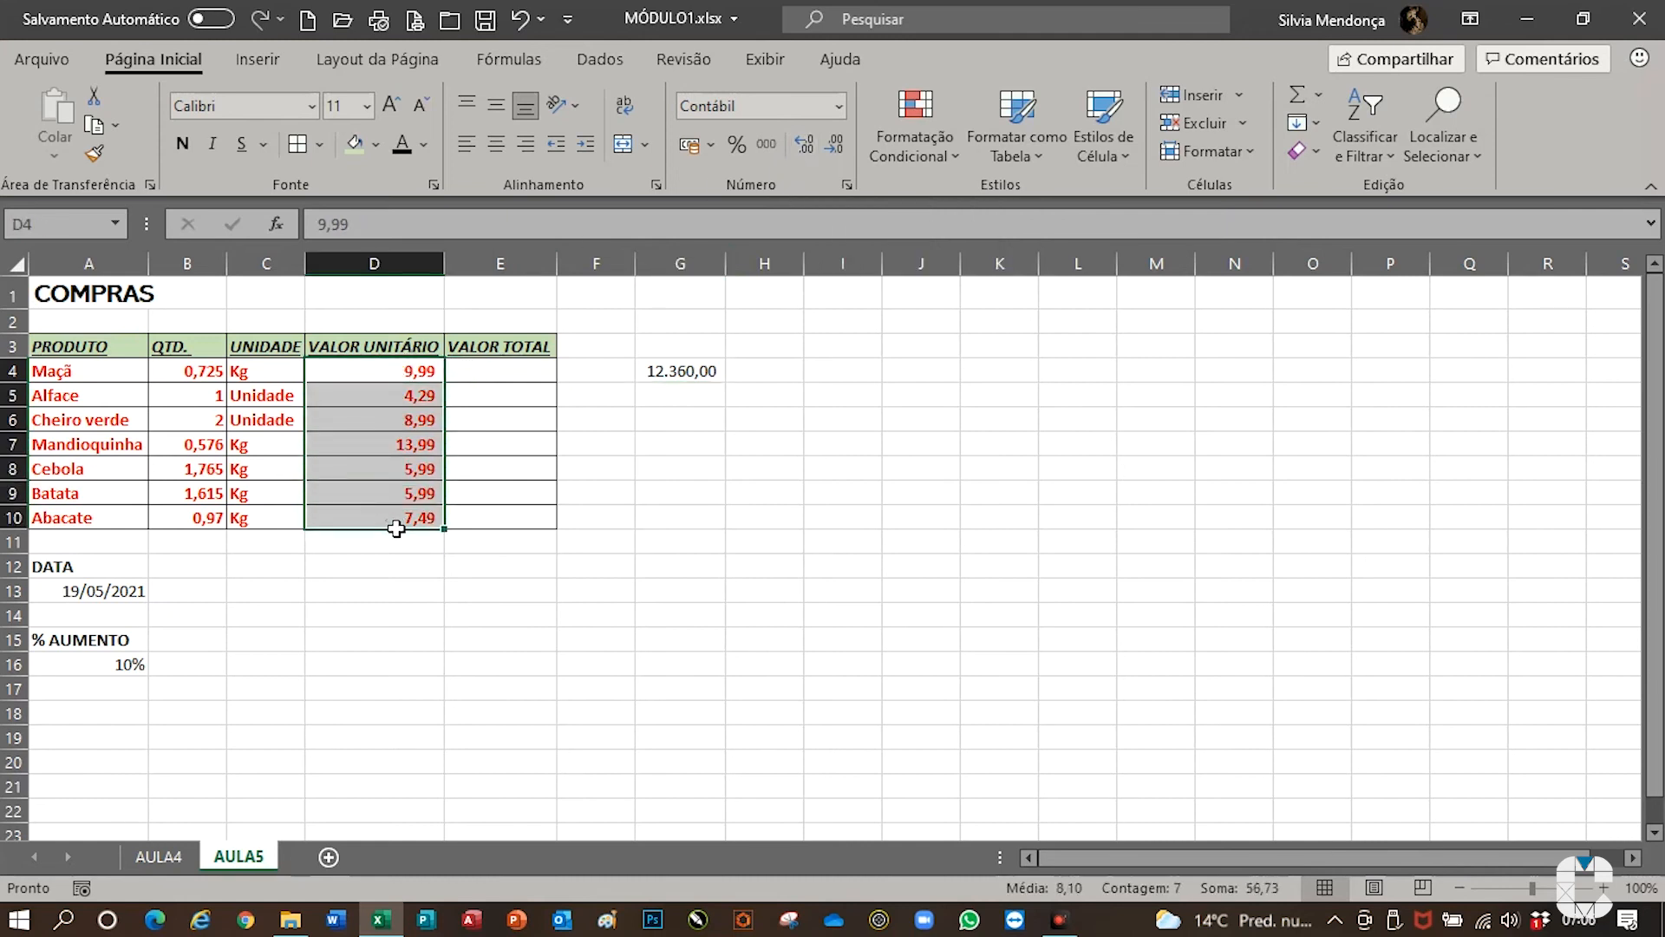
{"action": "left_click", "coordinate": [805, 144]}
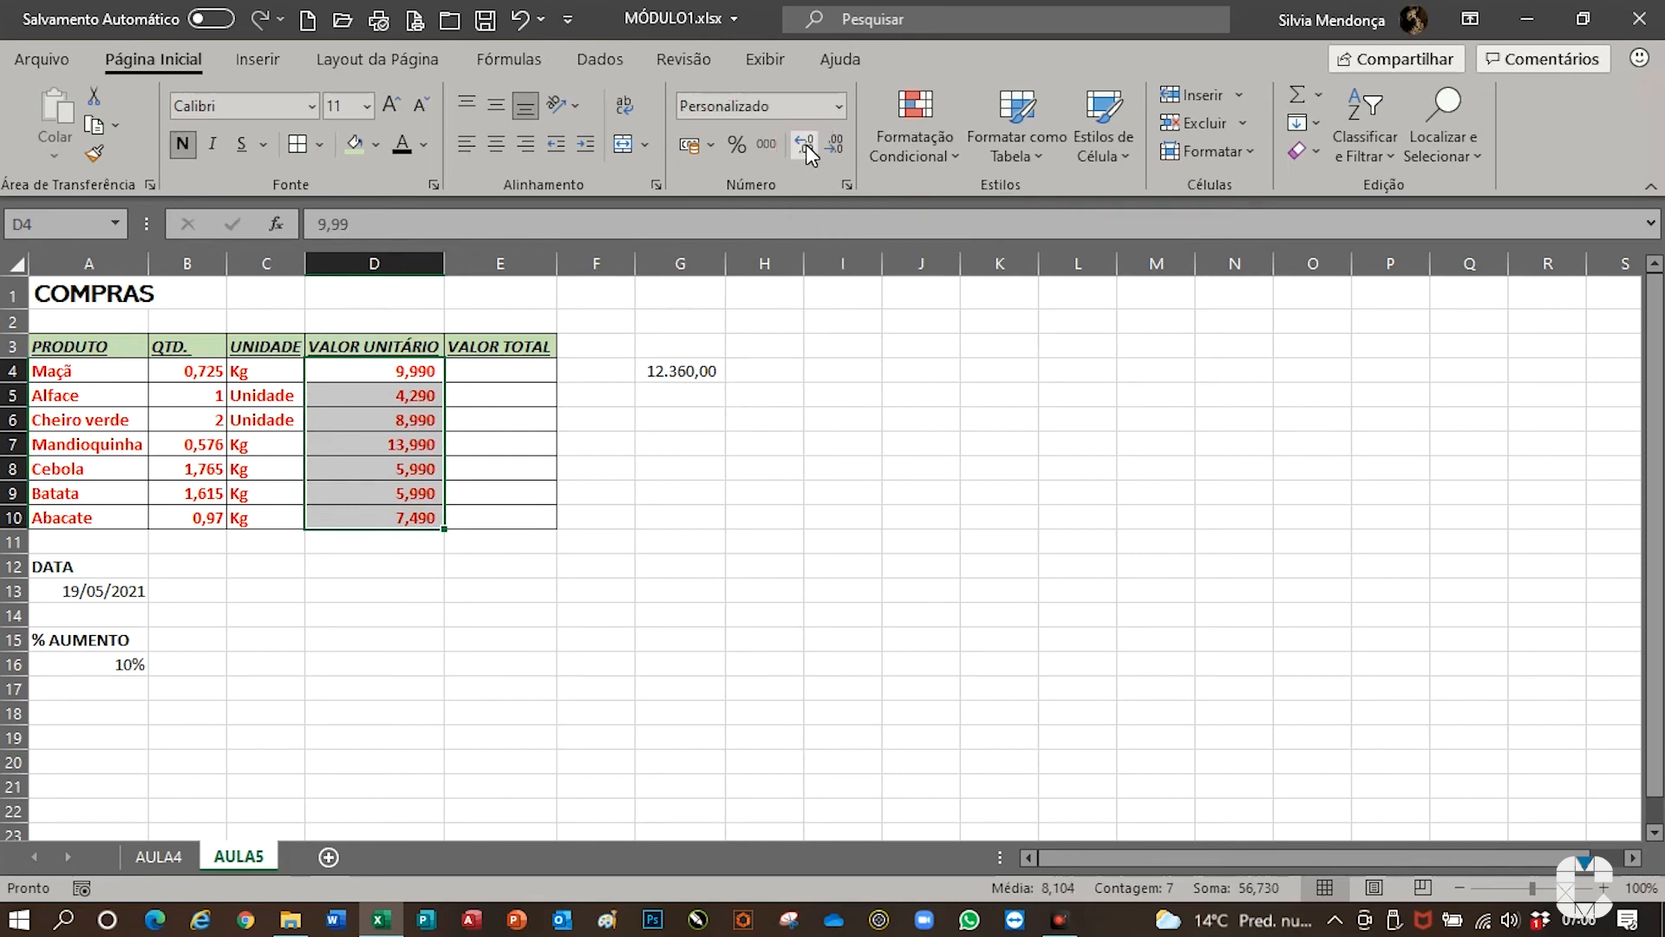
{"action": "left_click", "coordinate": [834, 144]}
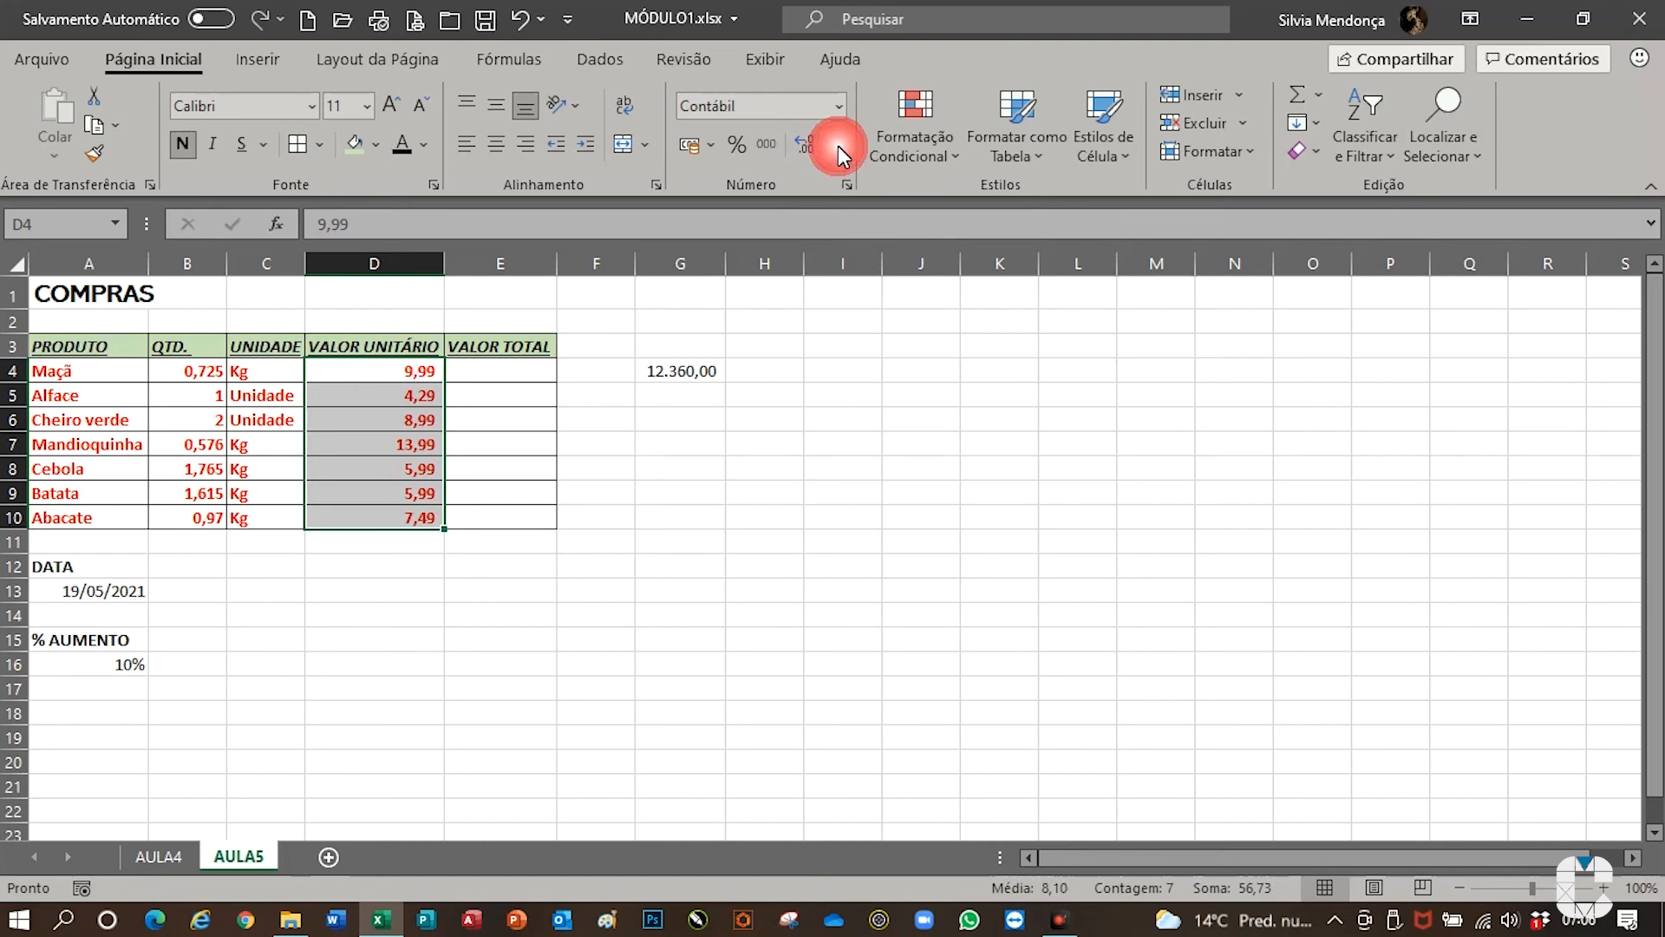
- Format the QTD. quantities in B4:B10 to show three decimal places consistently
{"action": "left_click_drag", "start_coordinate": [203, 375], "coordinate": [190, 519]}
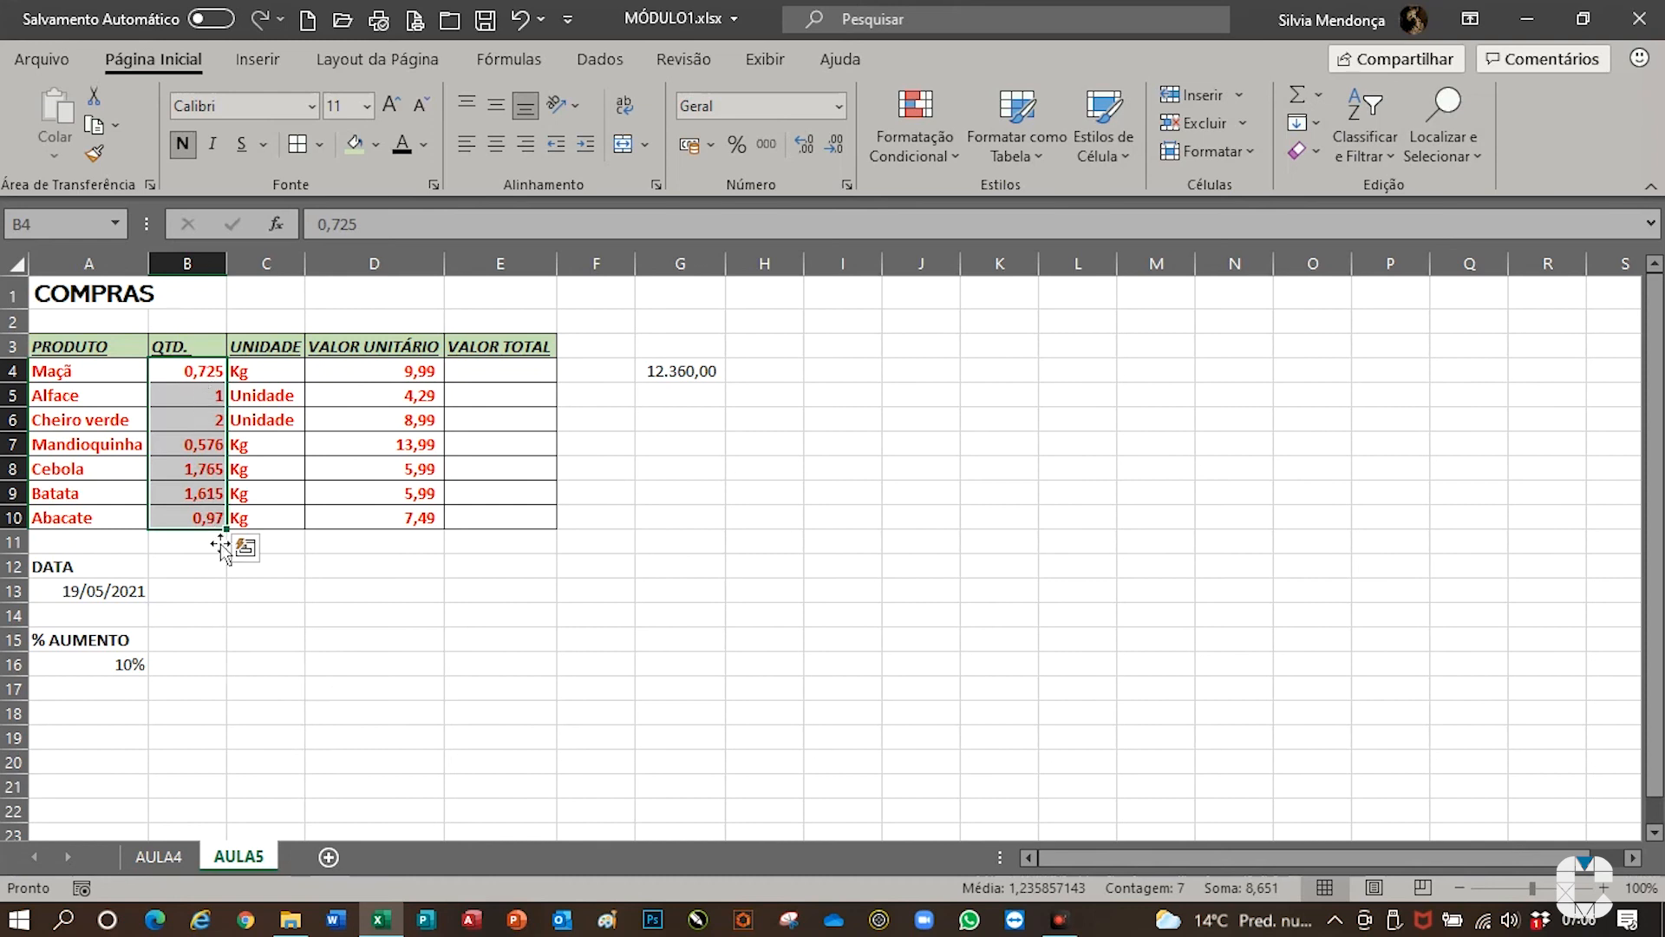
{"action": "left_click", "coordinate": [803, 145]}
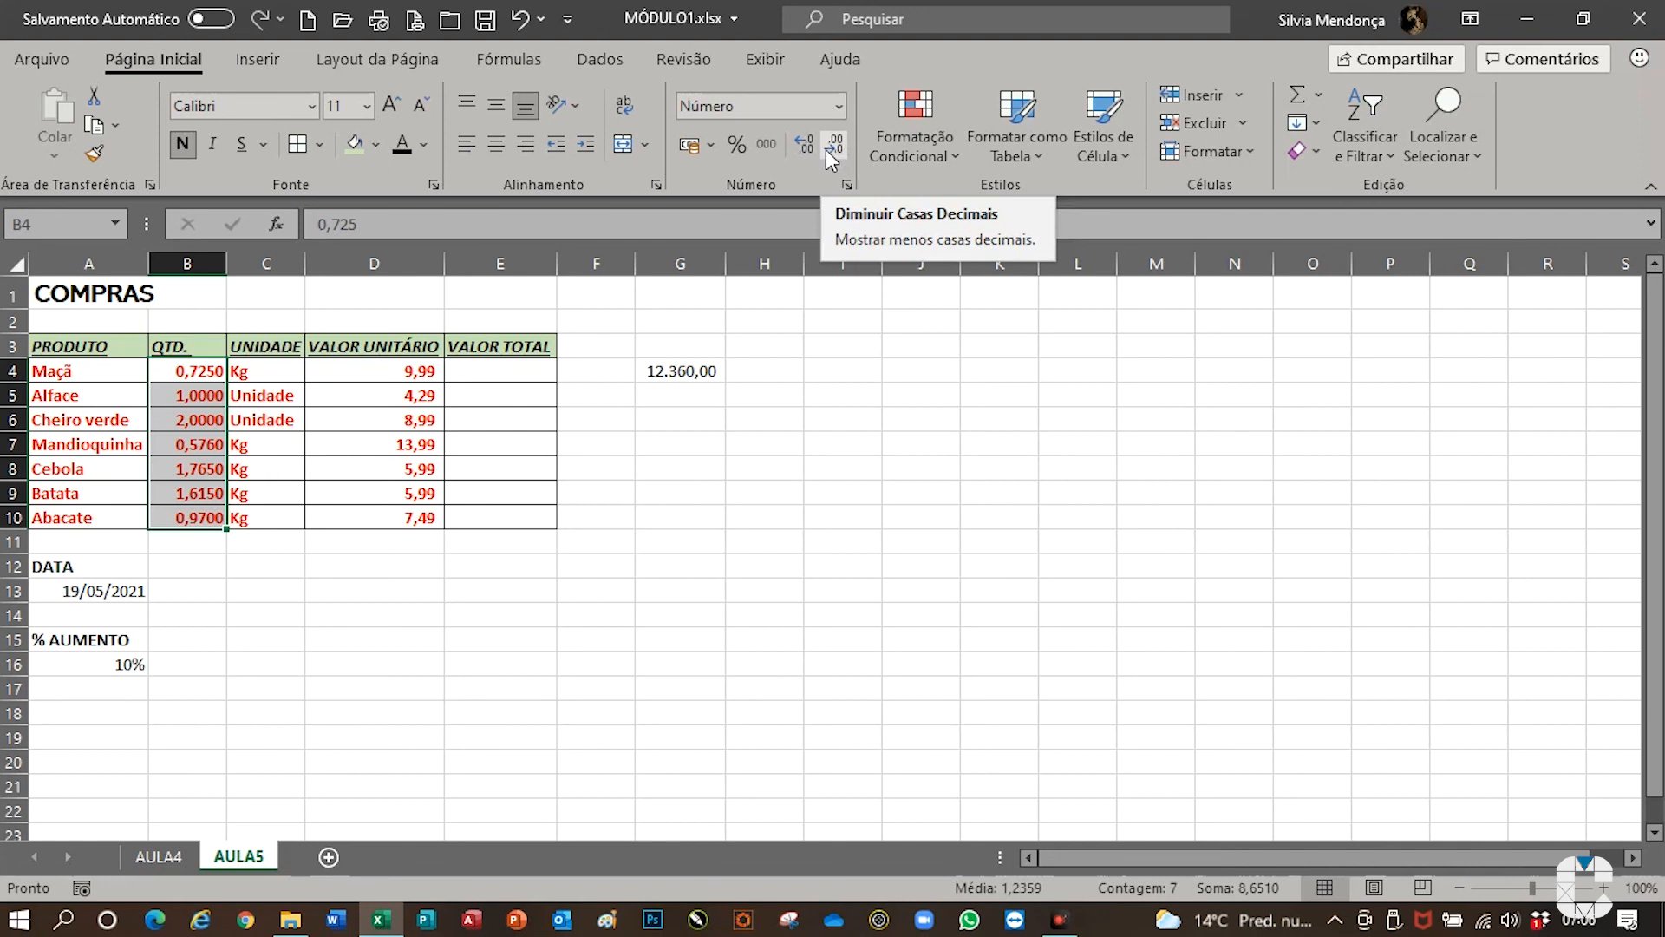
{"action": "left_click", "coordinate": [833, 145]}
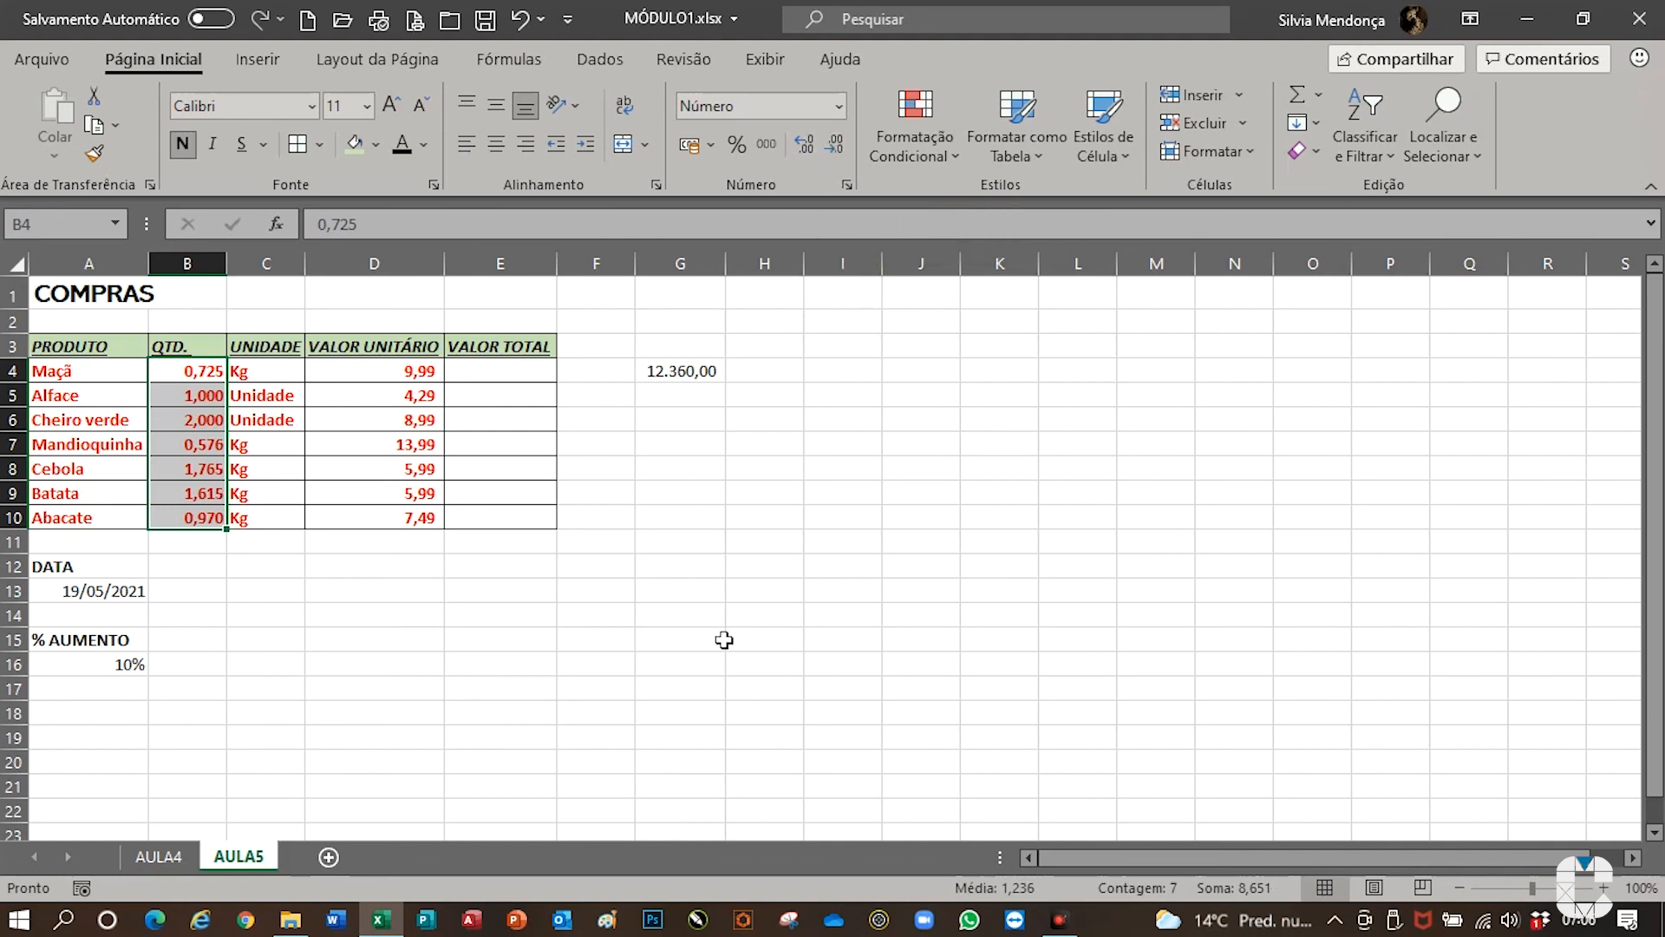
{"action": "left_click", "coordinate": [378, 646]}
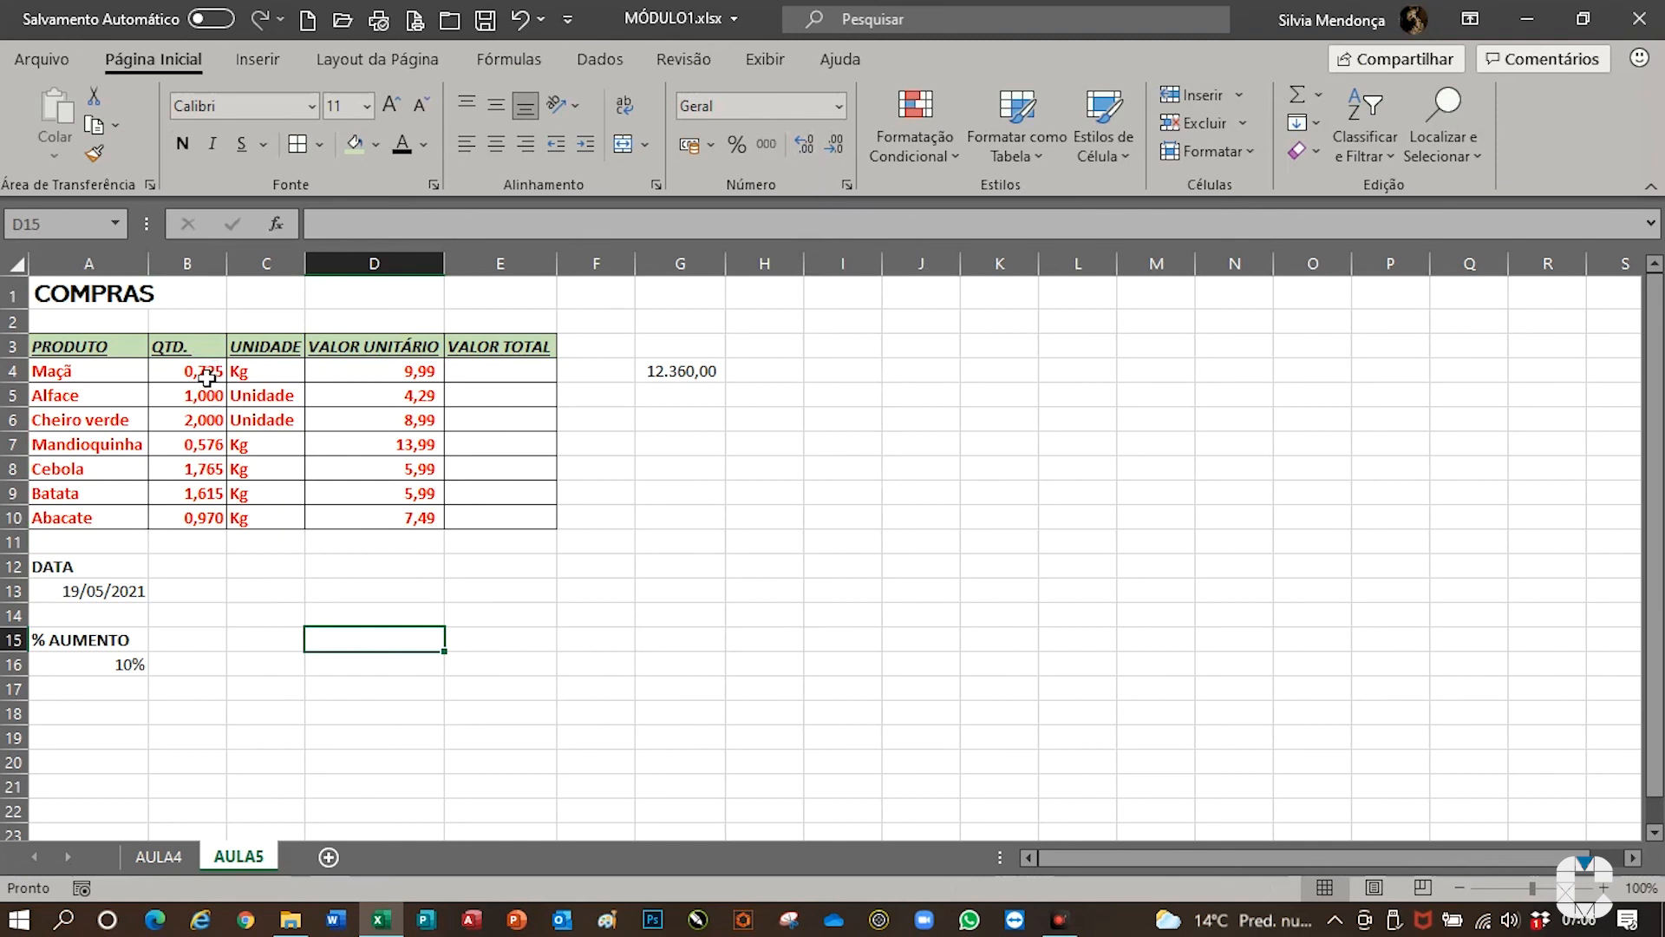
- Delete the sample number from cell G4
{"action": "left_click", "coordinate": [682, 382]}
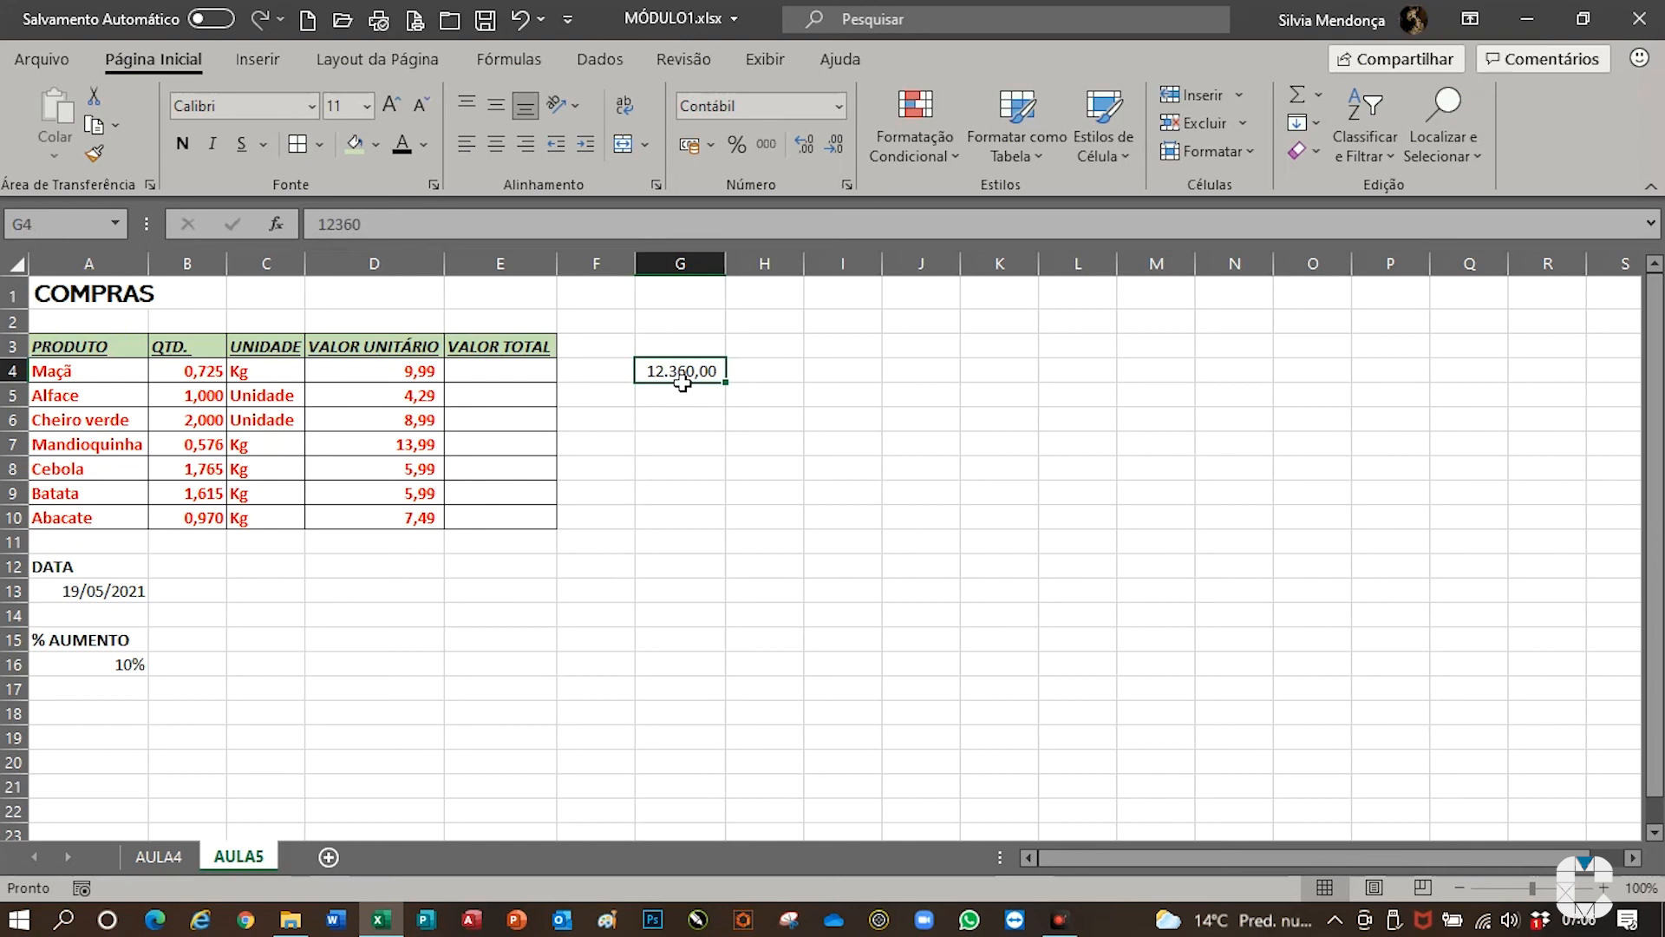
{"action": "key", "text": "Delete"}
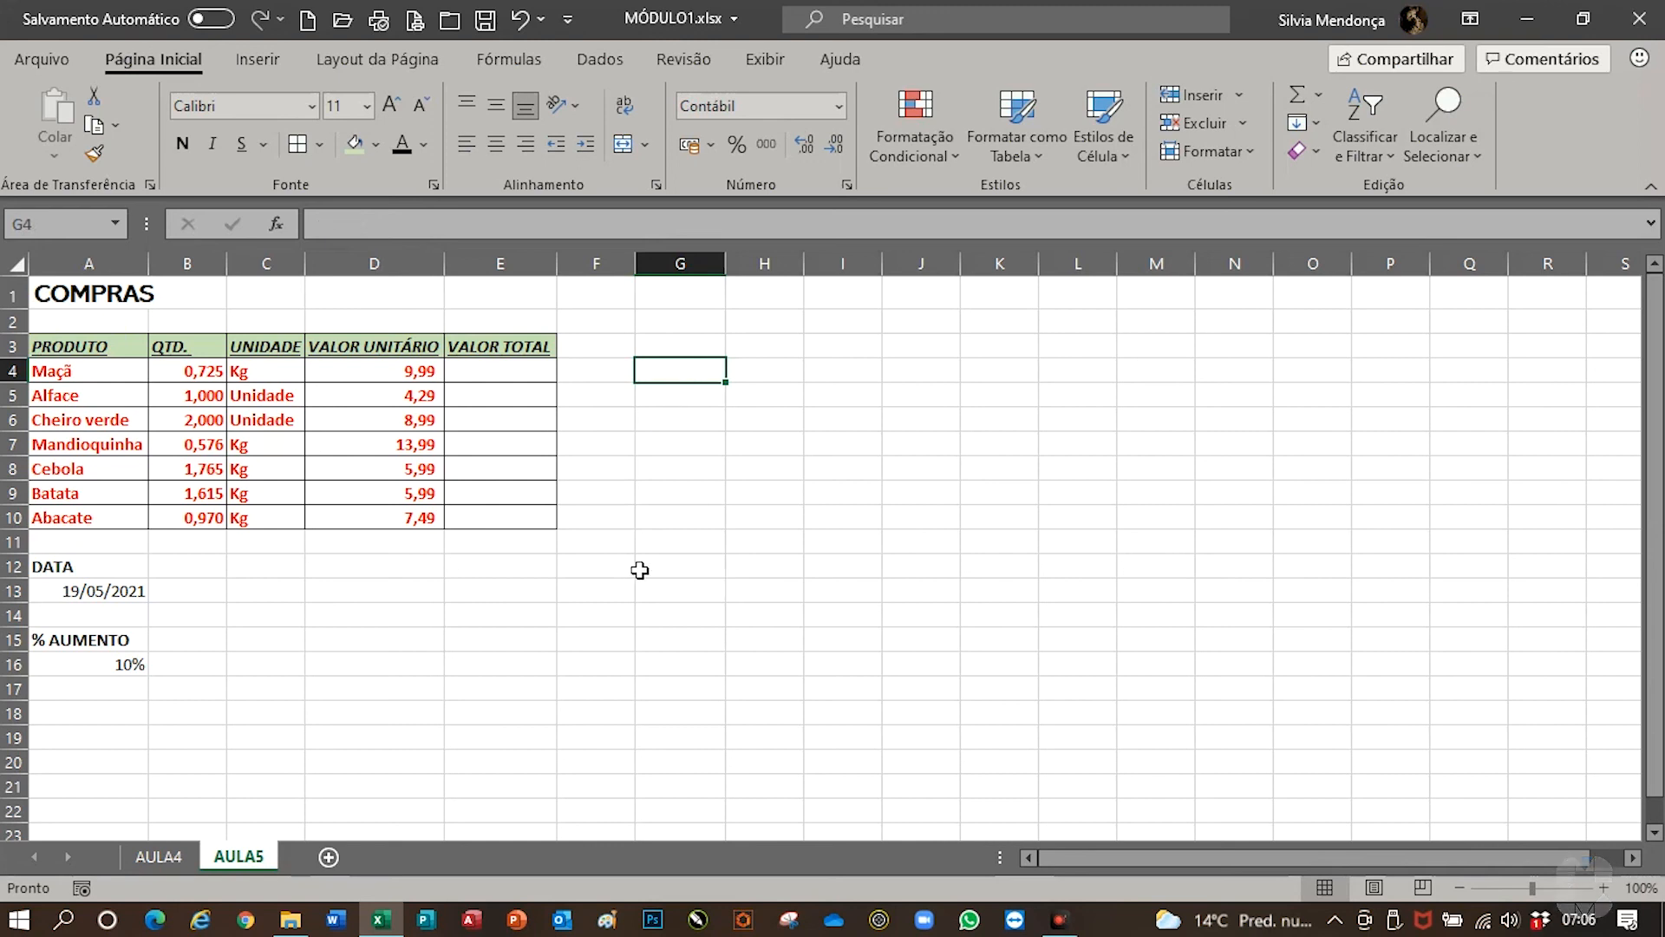